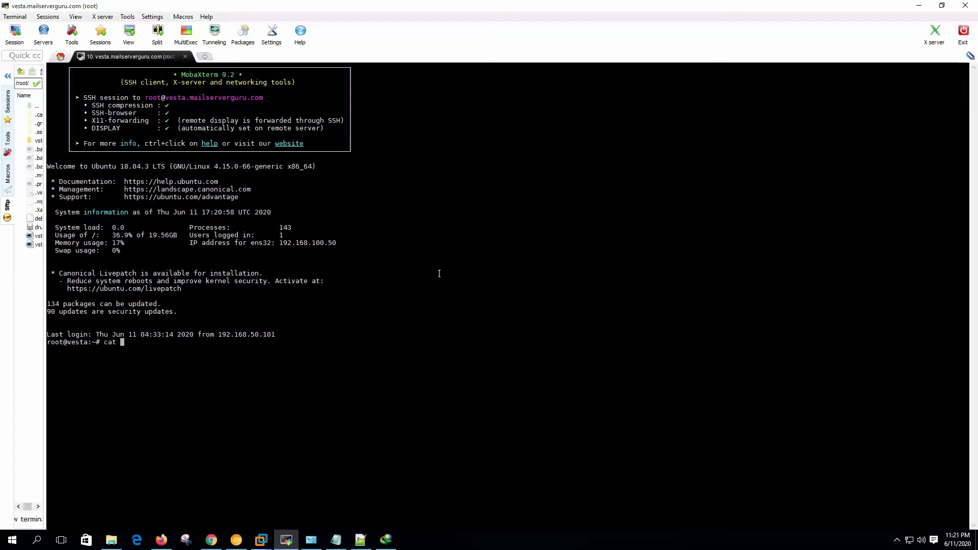
- Show /etc/lsb-release to confirm the server runs Ubuntu 18.04.3 LTS
type("/etc/lsb-release")
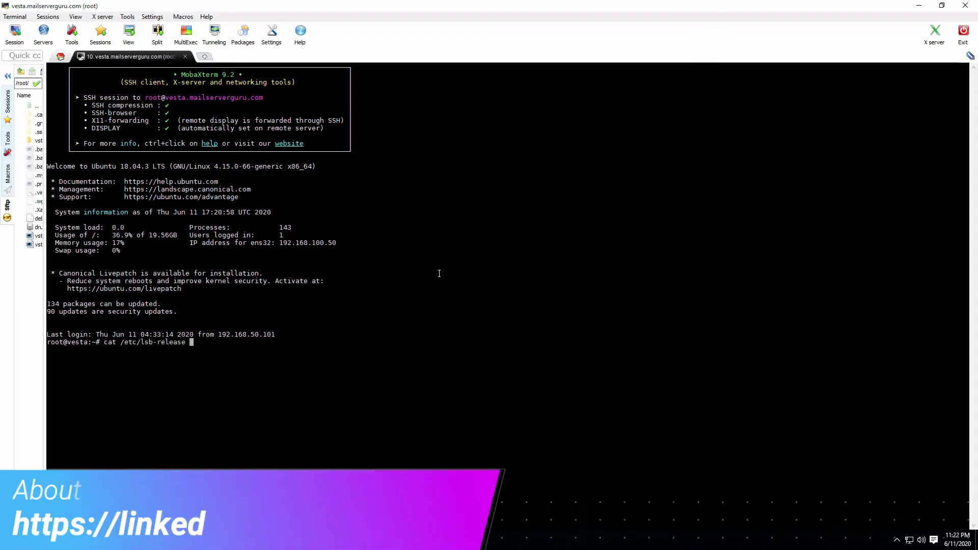
key("Return")
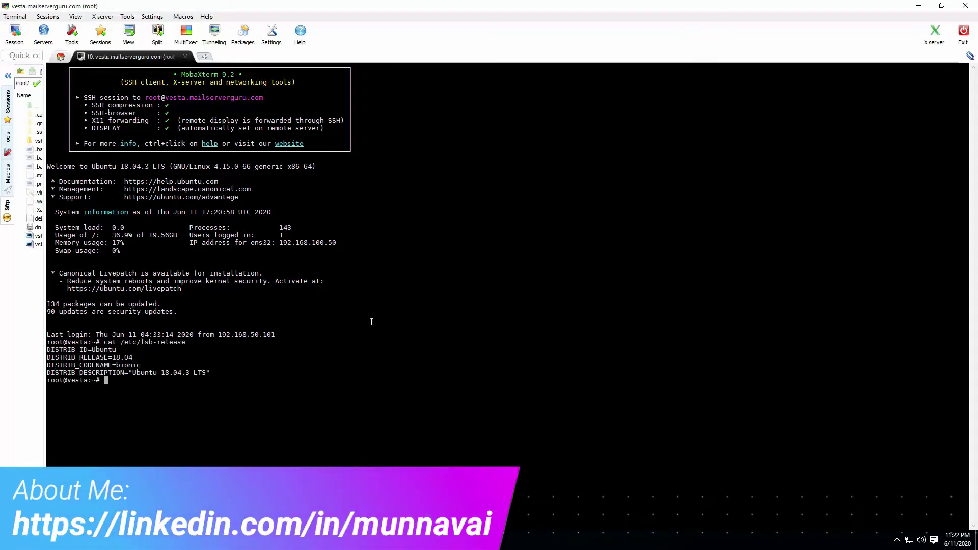
left_click_drag(162, 375, 207, 374)
left_click(439, 367)
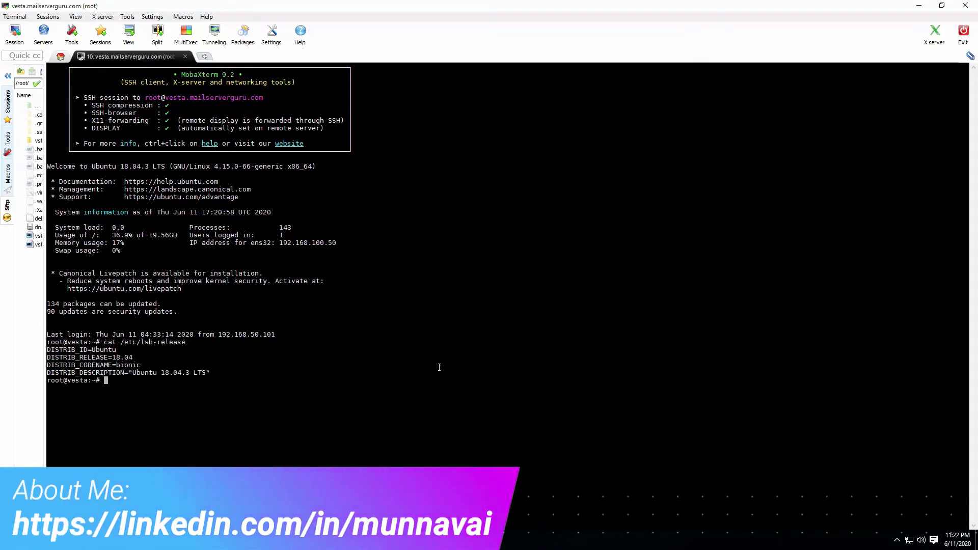
- Clear the screen and confirm PHP 7.2.24 with php -v
key("ctrl+l")
type("php")
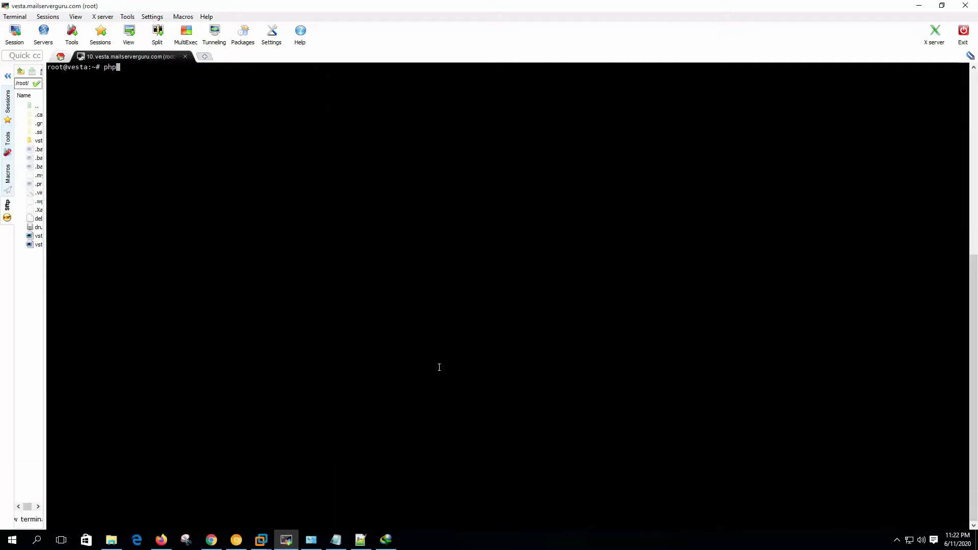
type(" -v")
key("Return")
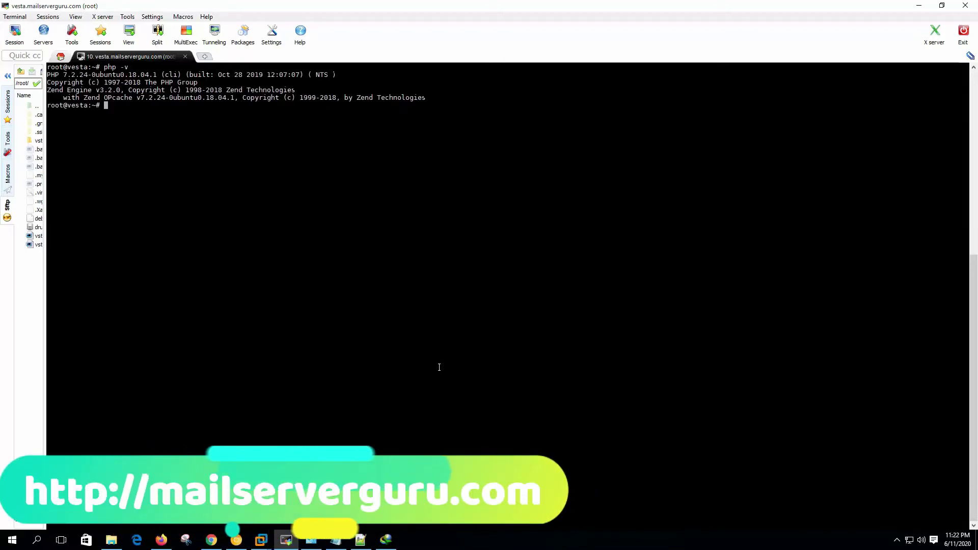
left_click_drag(63, 75, 95, 75)
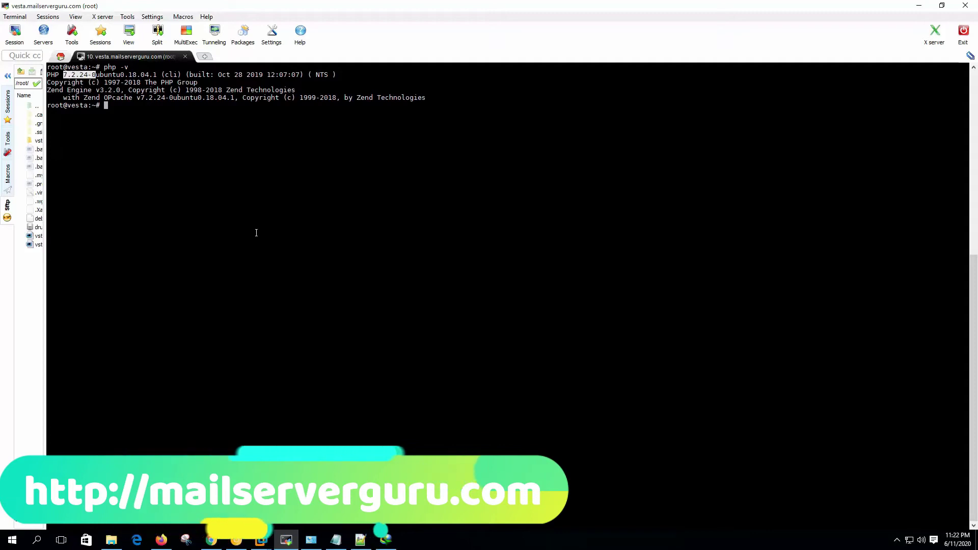
- Sign in to the Vesta CP panel as admin with the account password
left_click(236, 540)
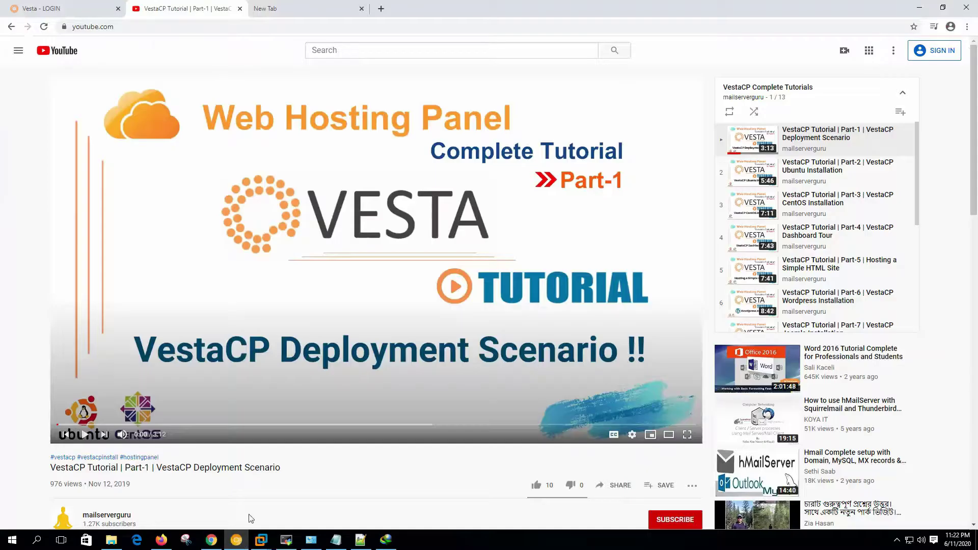
left_click(41, 8)
left_click(540, 175)
key("Down")
key("Return")
key("Tab")
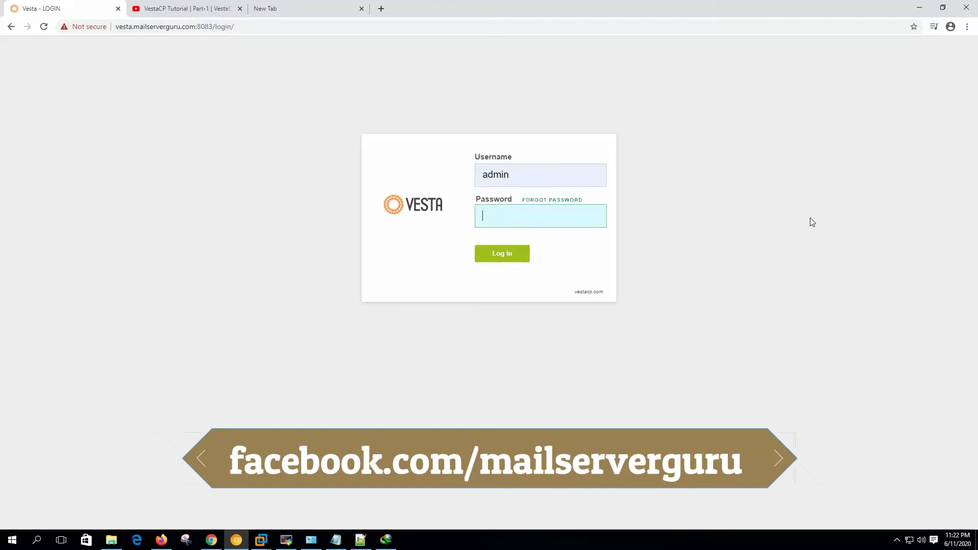
type("a**")
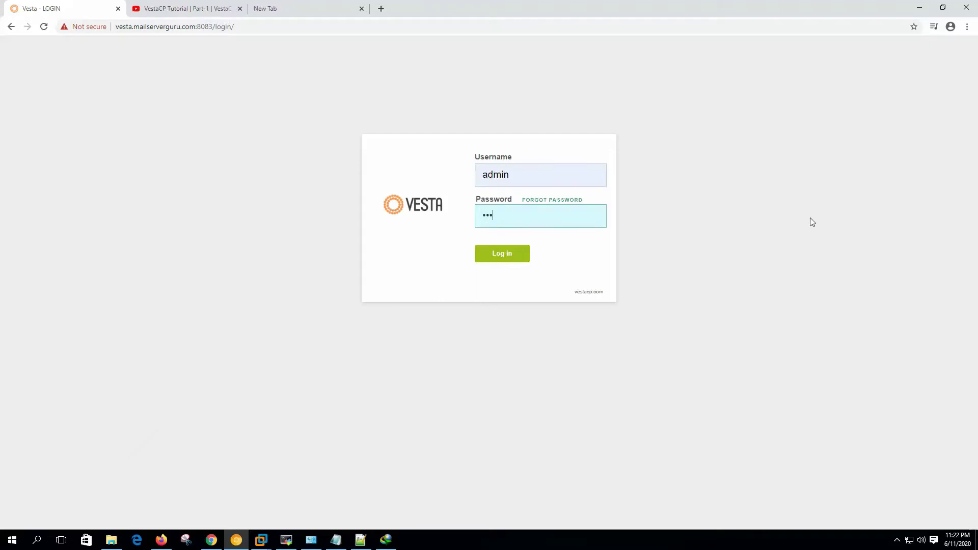
type("*****")
key("Return")
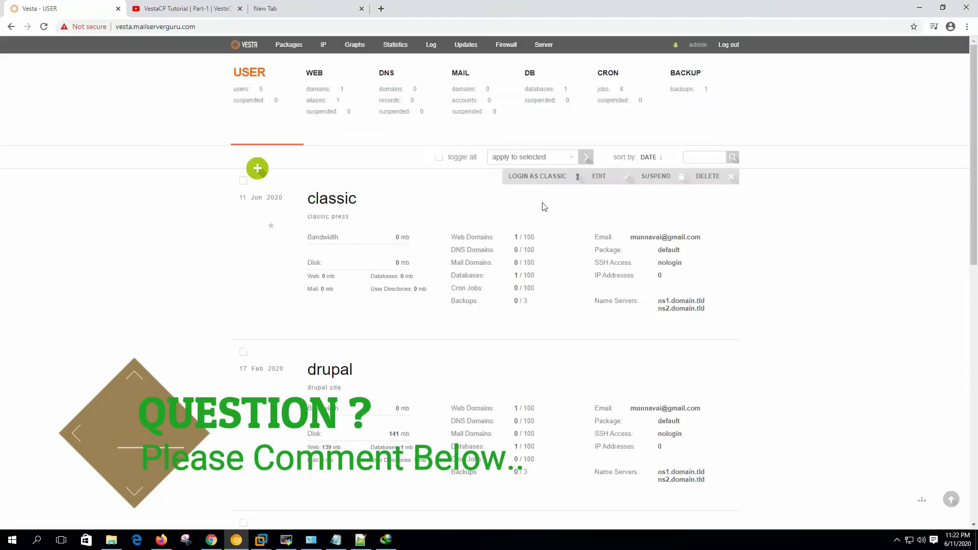
- Start a new user with username laravel, its password, and the suggested email address
left_click(257, 168)
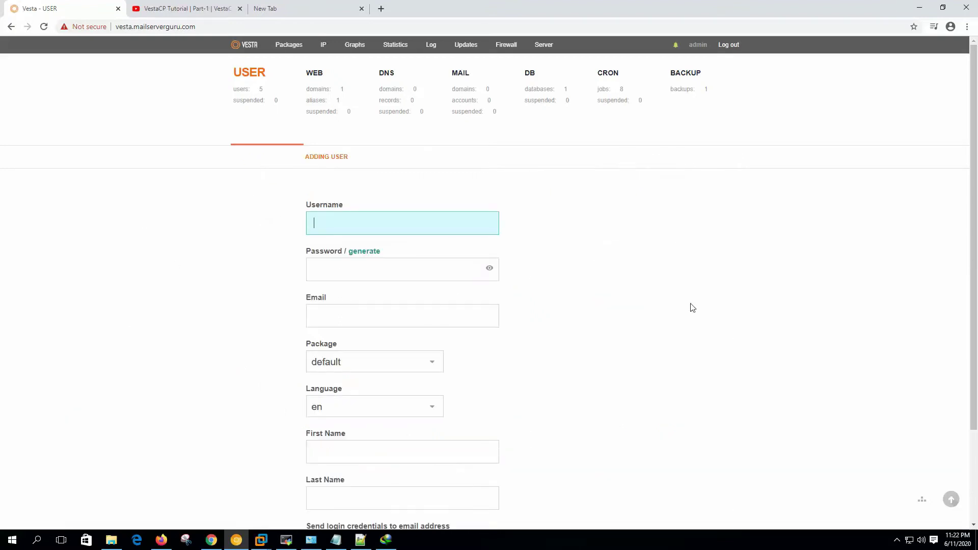
type("laravel")
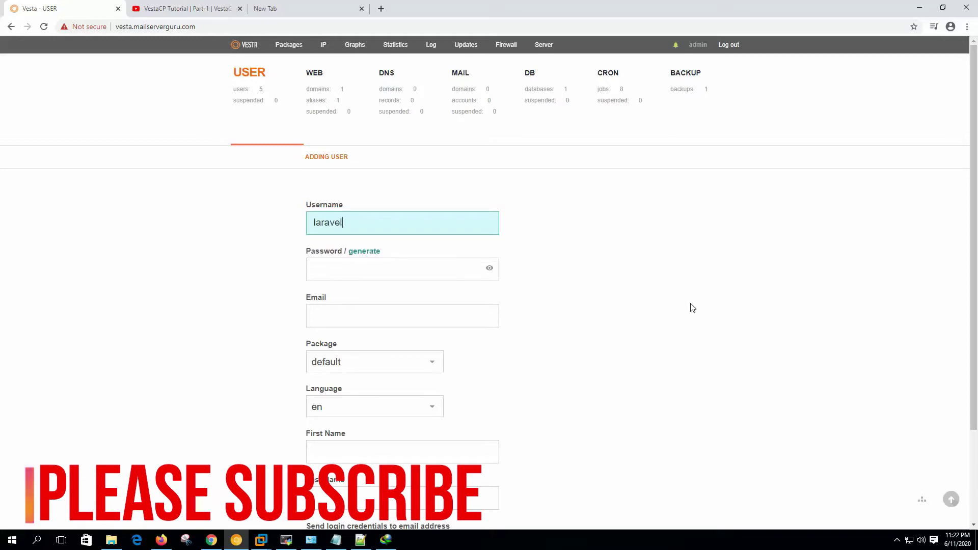
key("Tab")
type("la")
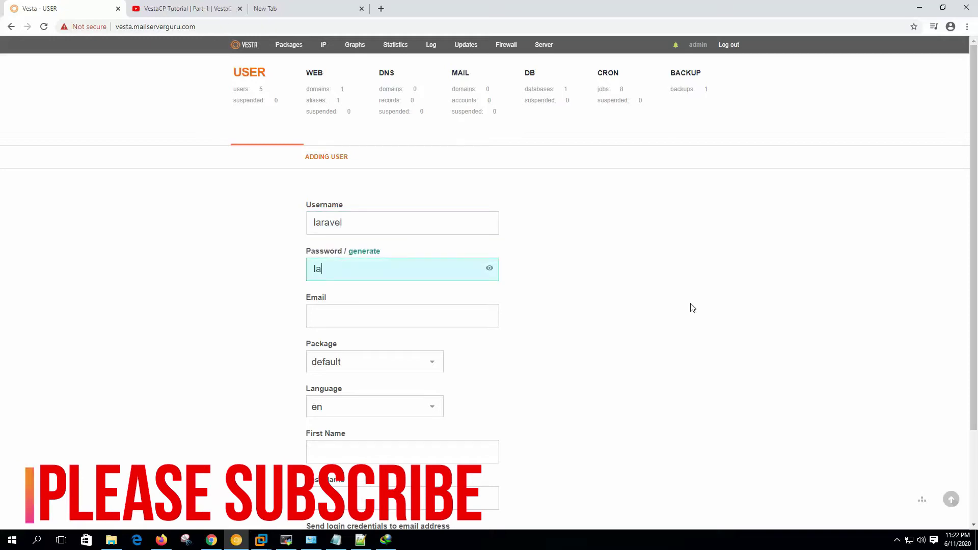
type("ravel123")
key("Tab")
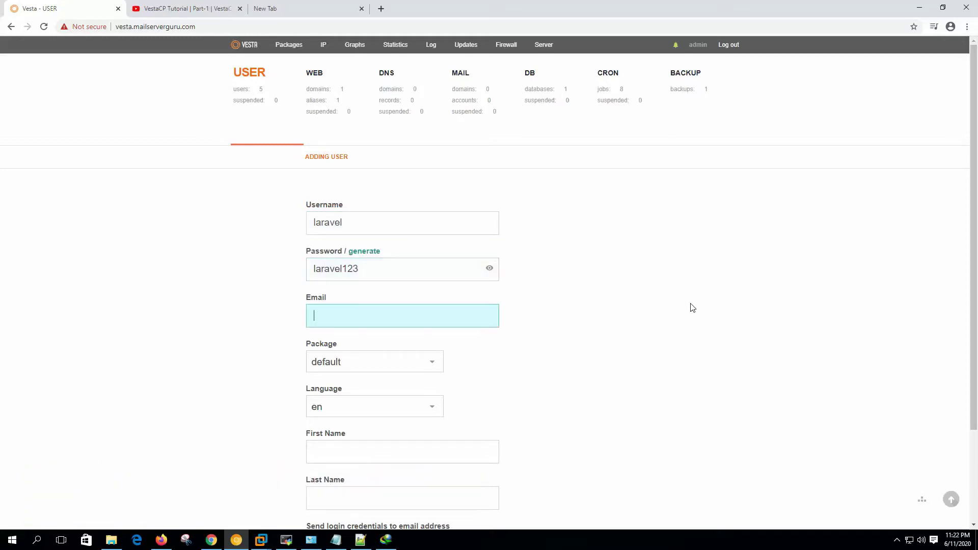
type("m")
key("Down")
key("Return")
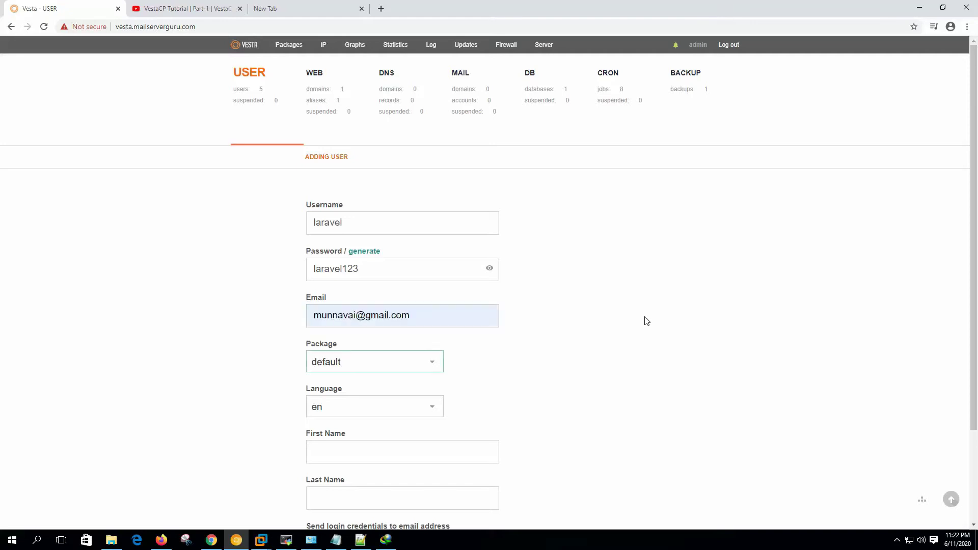
key("Tab")
- Enter first name laravel and last name site, add the user, then log in as laravel
scroll(348, 396, "down", 1)
left_click(337, 400)
type("lara")
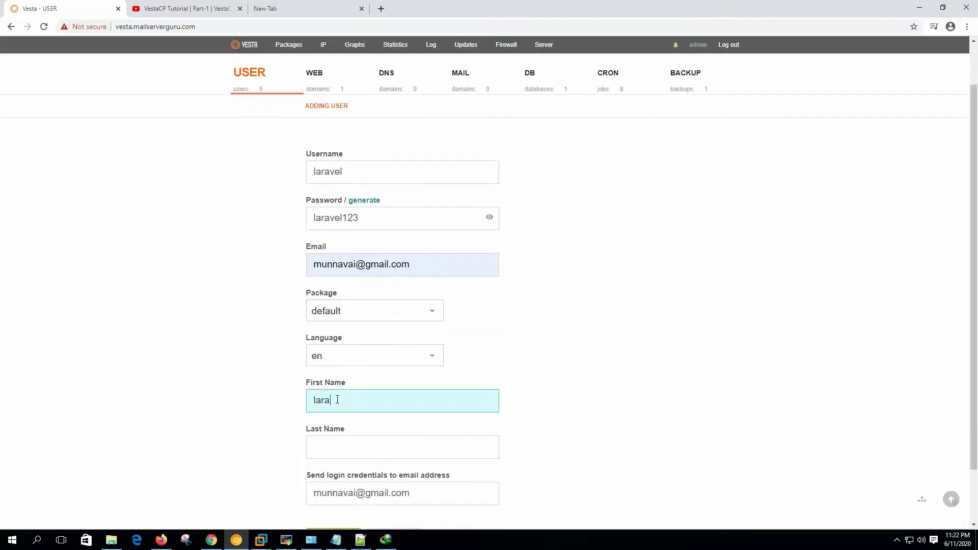
type("vel")
key("Tab")
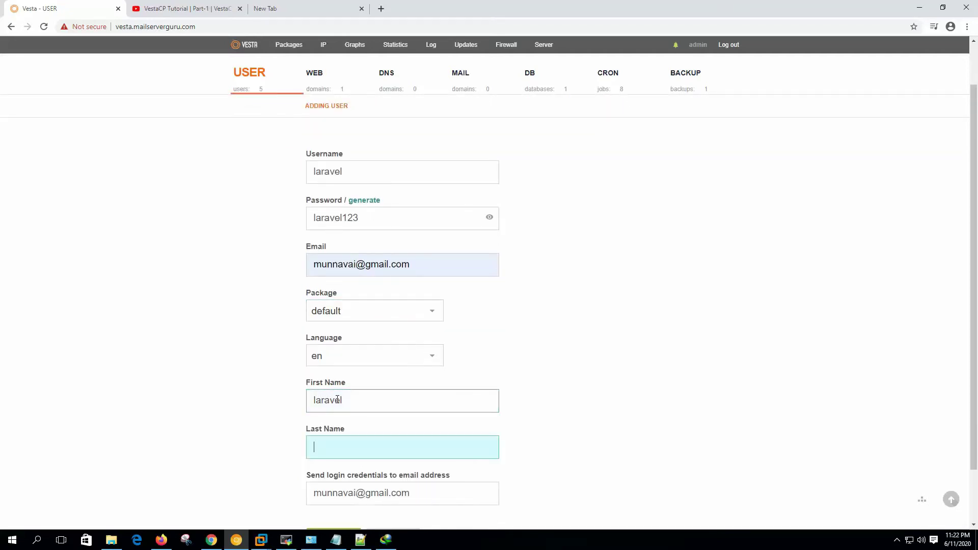
type("site")
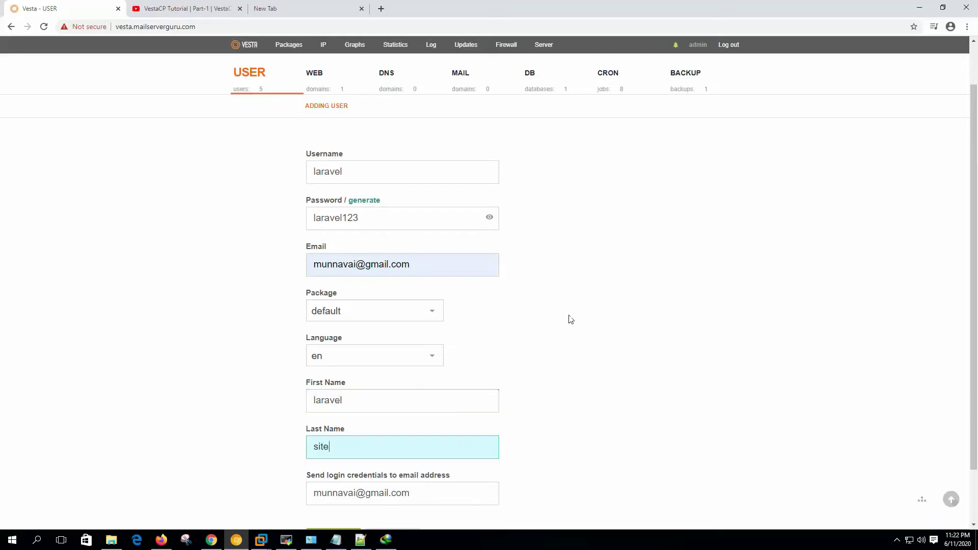
scroll(569, 319, "down", 1)
left_click(335, 472)
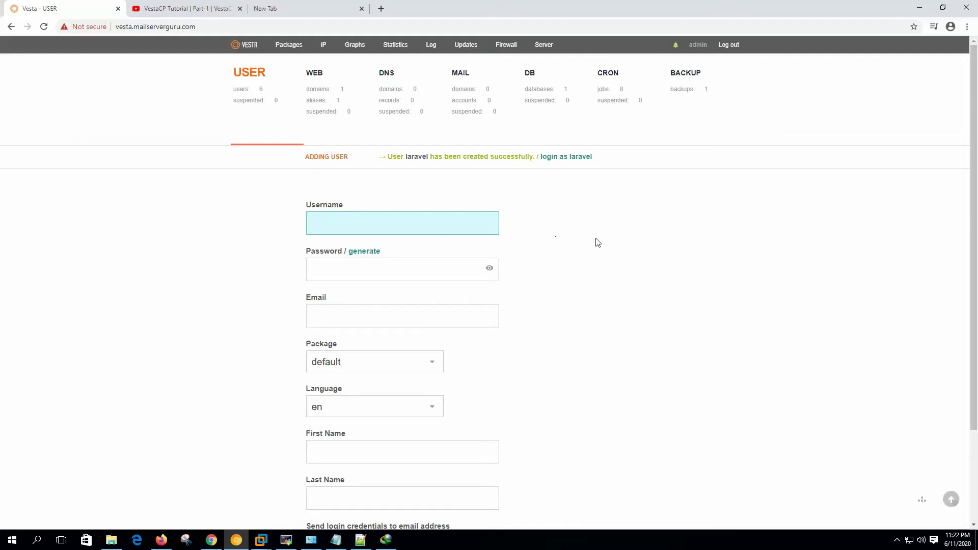
left_click(565, 158)
- Start a new web domain named laravel.mailserverguru.com
left_click(488, 317)
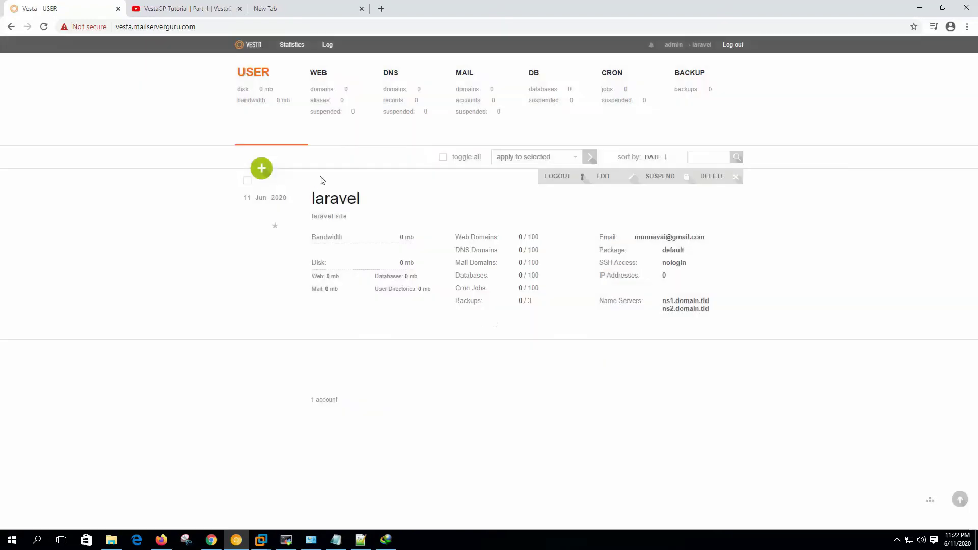
left_click(324, 91)
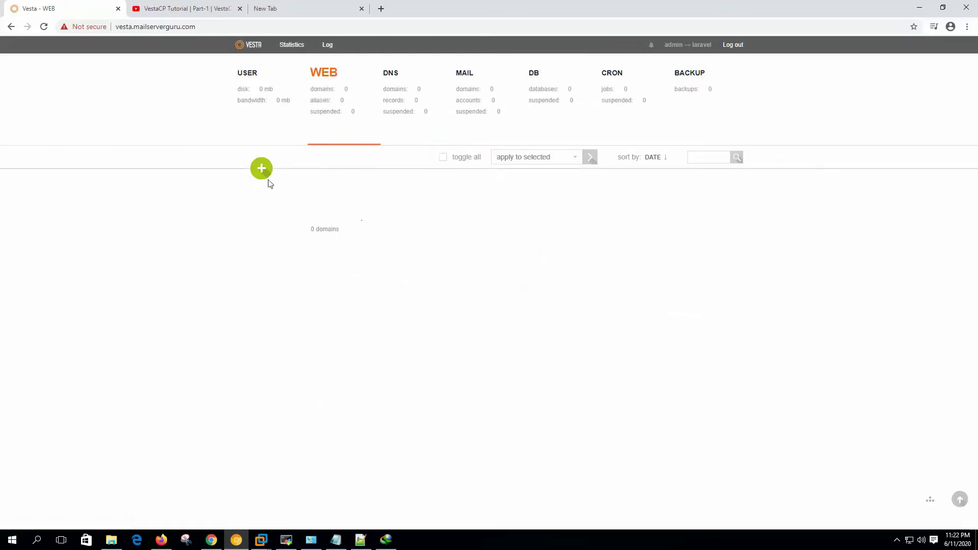
left_click(261, 169)
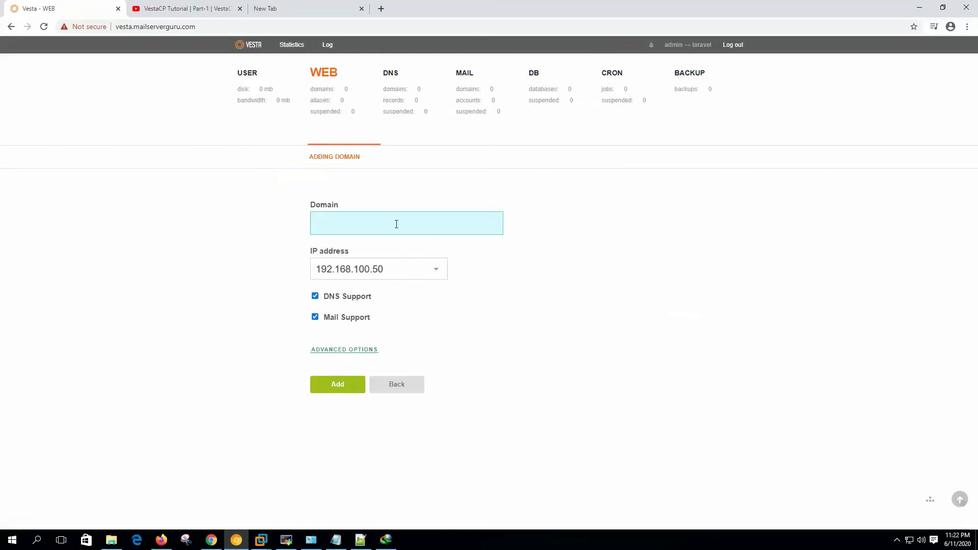
type("la")
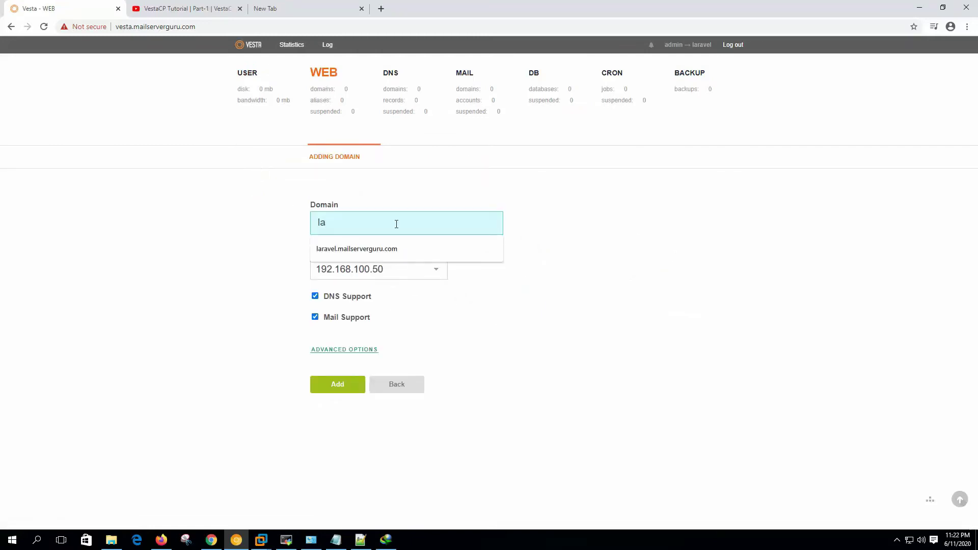
key("Down")
key("Return")
- Disable DNS and mail support and add the domain
left_click(315, 264)
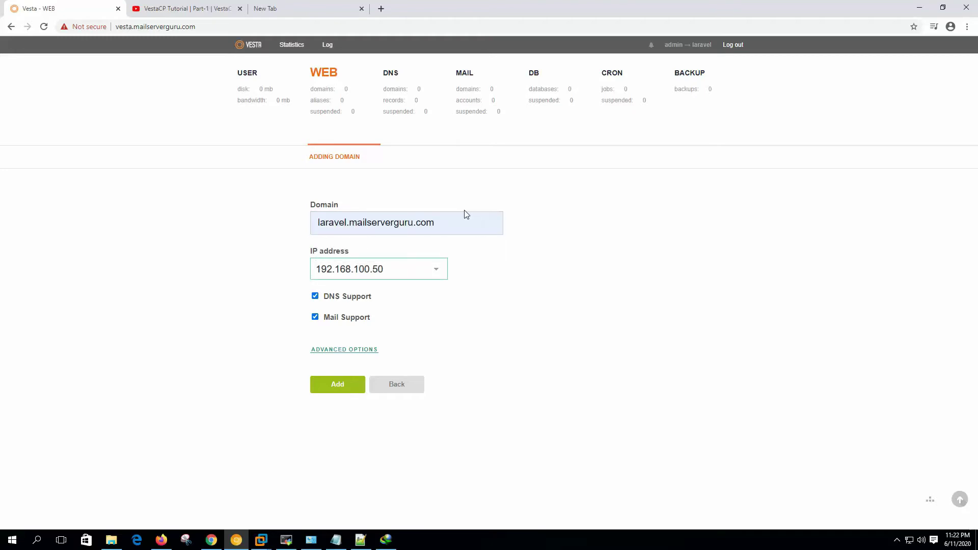
left_click(354, 300)
left_click(347, 318)
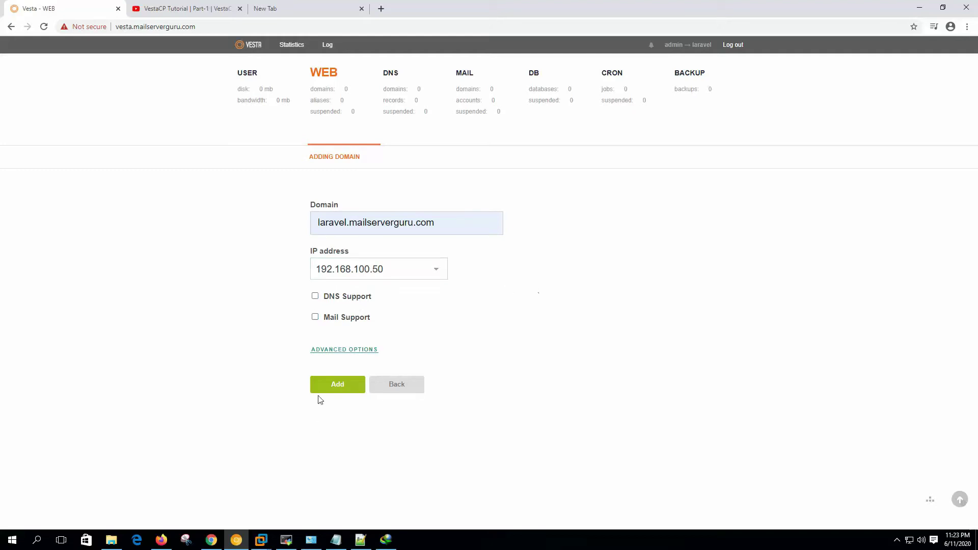
left_click(340, 385)
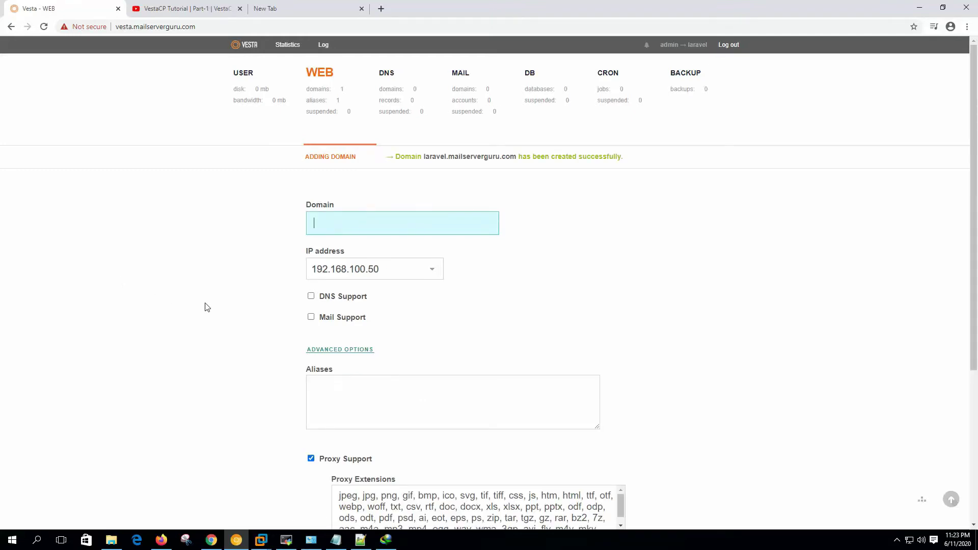
left_click(286, 540)
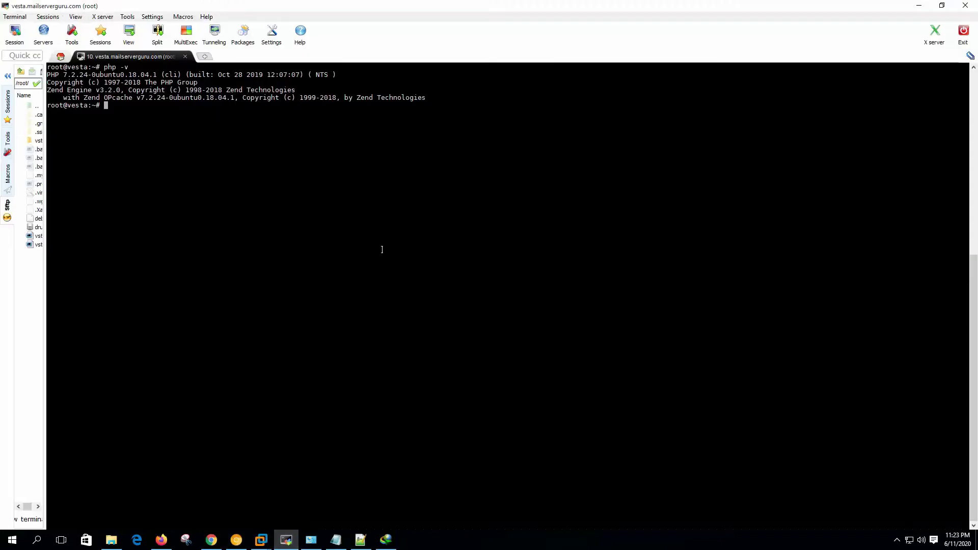
- Go to /usr/local/vesta/data/templates/web/apache2 and list its template files
key("ctrl+l")
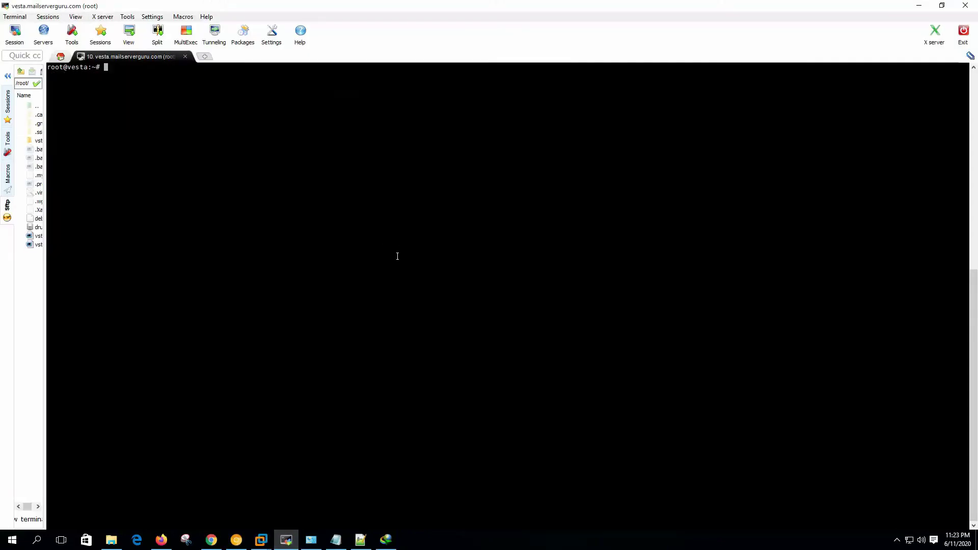
right_click(211, 145)
left_click(248, 187)
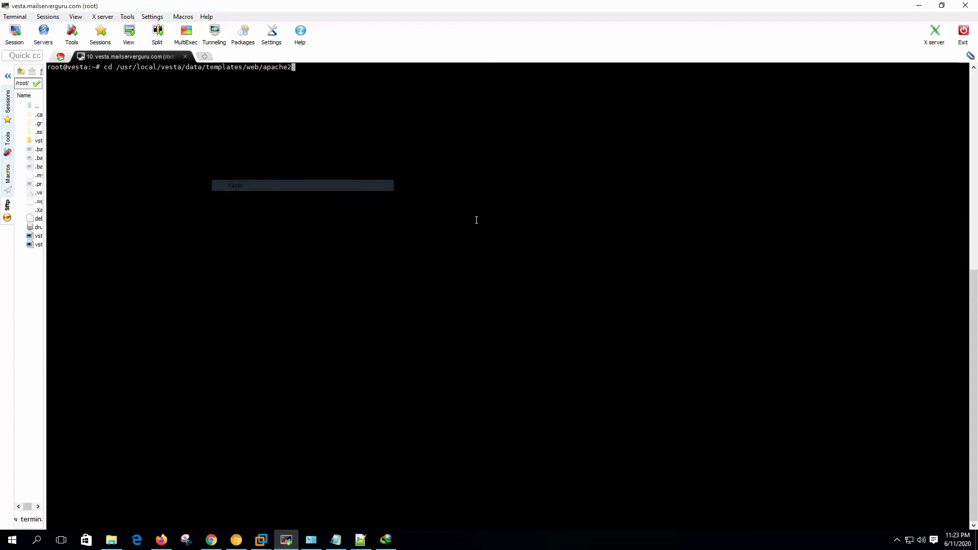
key("Return")
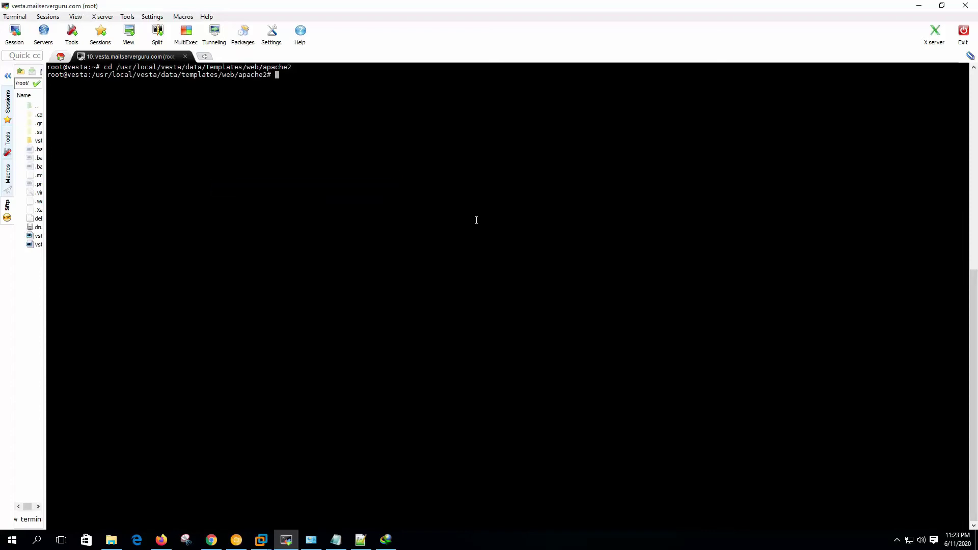
type("ls -la")
key("Return")
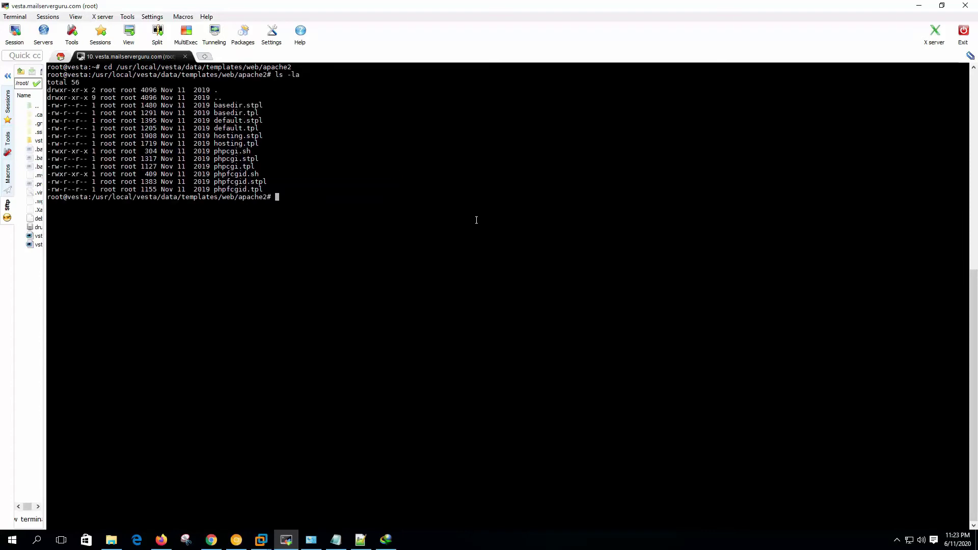
- Copy default.tpl to laravel.tpl
type("cp def")
key("Tab")
type("t")
key("Tab")
type("laravel.tpl")
key("Return")
- Copy default.stpl to laravel.stpl
key("Up")
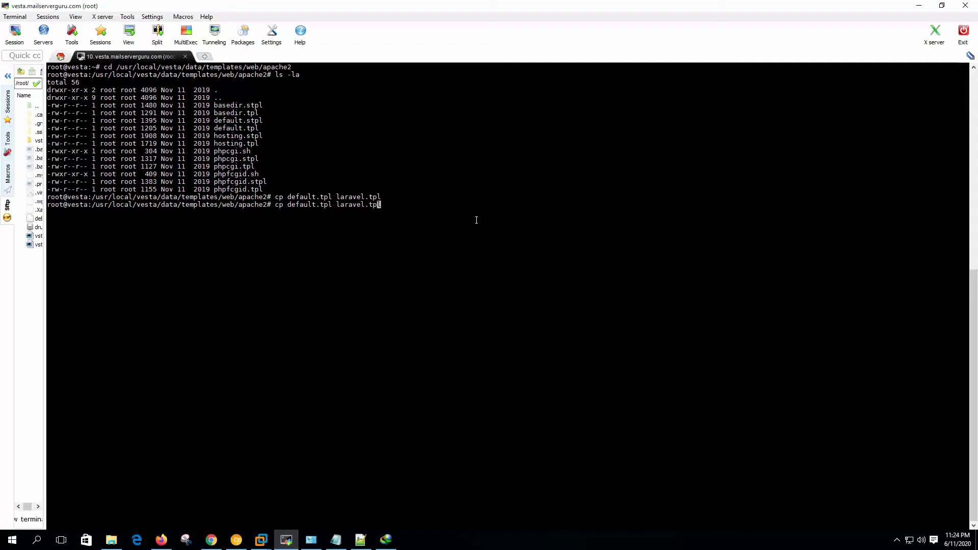
key("Left")
key("Left")
key("Left")
key("Left")
key("Left")
key("Left")
key("Left")
key("Left")
key("Left")
key("Left")
key("Left")
key("Left")
key("Left")
type("s")
key("Right")
key("Right")
key("Right")
key("Right")
key("Right")
key("Right")
key("Right")
key("Right")
key("Right")
key("Right")
key("Right")
key("Right")
key("Right")
key("Right")
key("Left")
key("Left")
key("Left")
type("s")
key("Return")
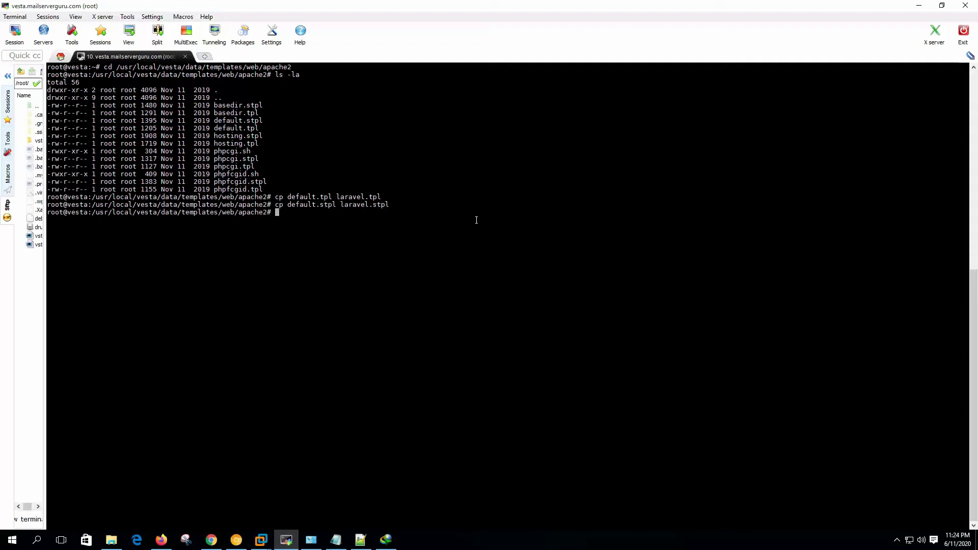
key("ctrl+l")
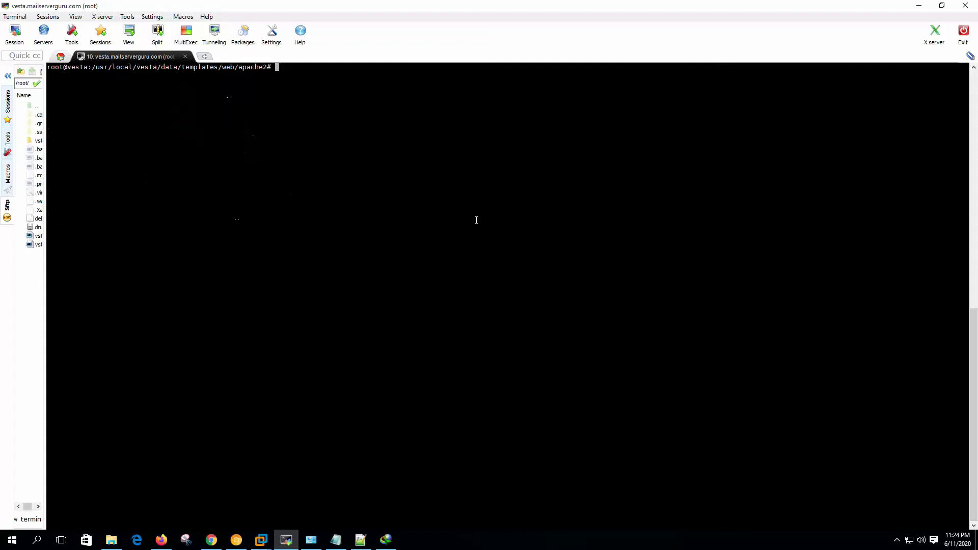
- In vi, change laravel.tpl's DocumentRoot to %docroot%/public and save with :wq
type("vi laravel.tpl")
key("Return")
key("Down")
key("Down")
key("Down")
key("Down")
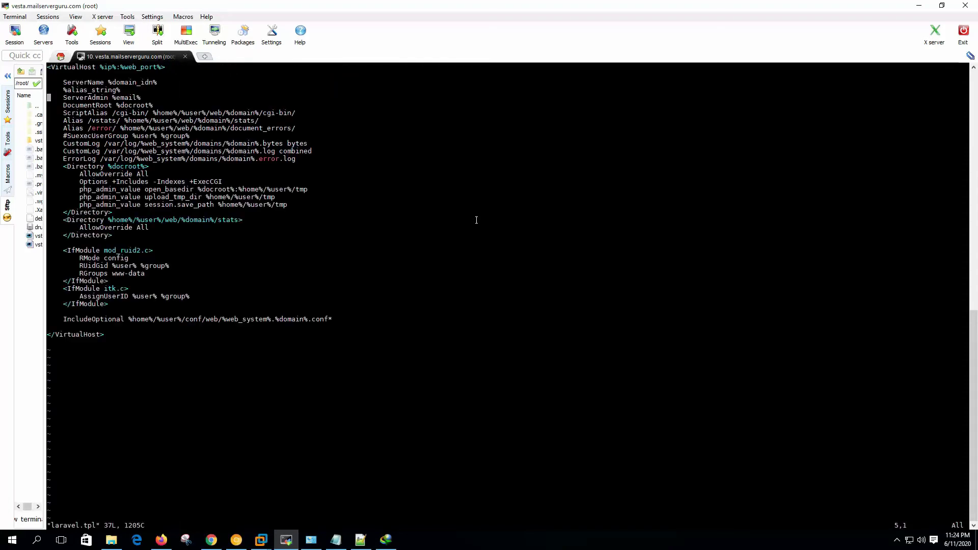
key("Down")
key("Right")
key("Right")
key("Right")
key("Right")
key("Right")
key("Right")
key("Right")
key("Right")
key("Right")
key("Right")
key("Right")
key("Right")
key("Right")
key("Right")
key("Right")
key("Right")
key("Right")
key("Right")
key("Right")
key("Right")
key("Right")
key("a")
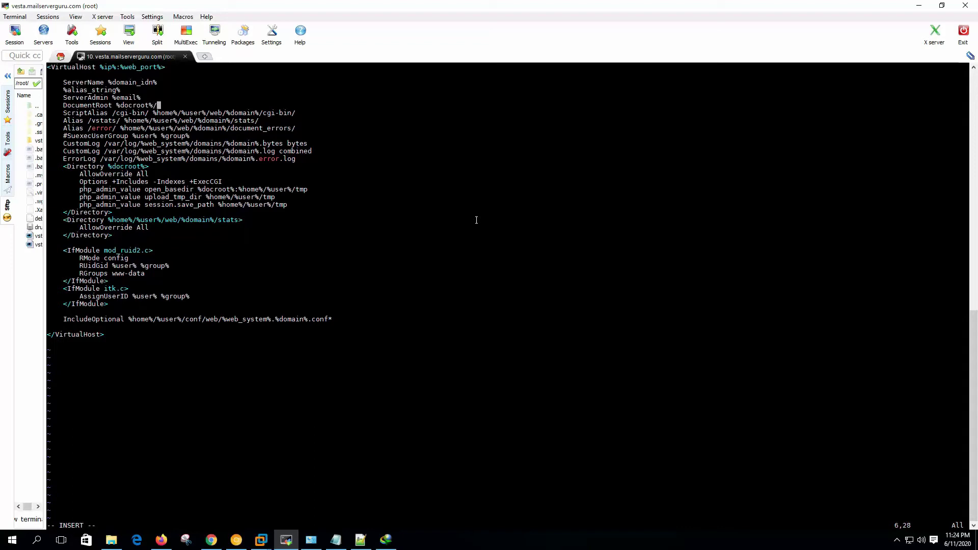
type("/publ")
key("Escape")
key("Left")
key("Left")
key("Left")
key("Left")
key("Left")
key("Left")
key("Left")
key("Left")
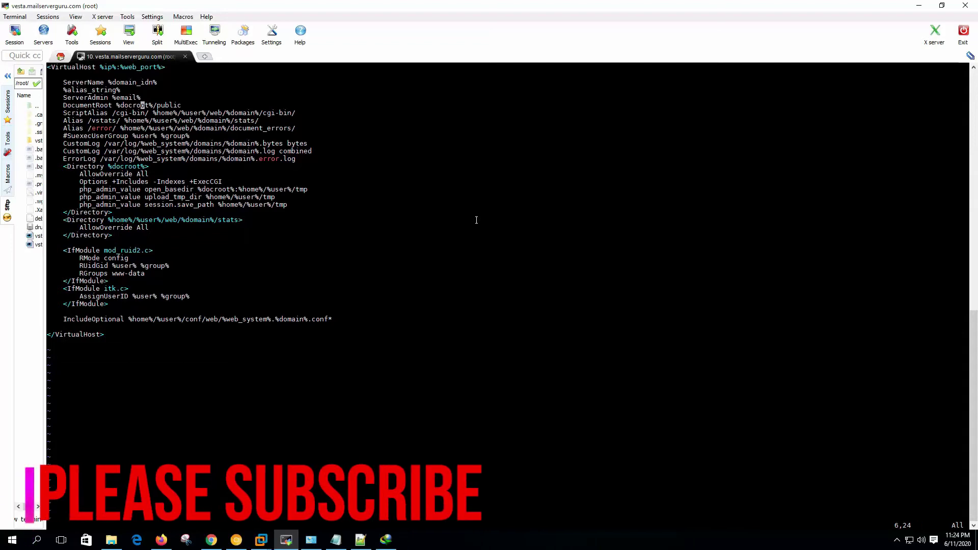
type(":wq")
key("Return")
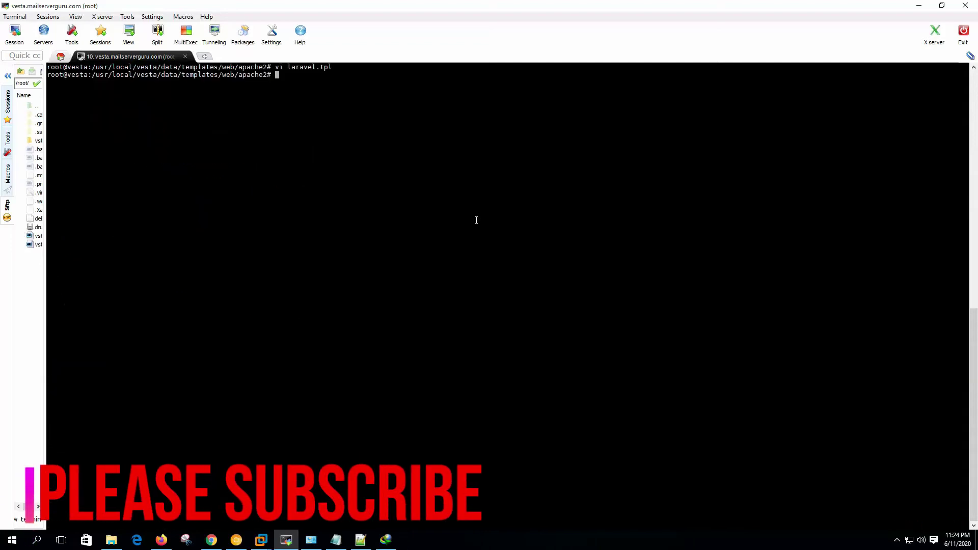
- Open laravel.stpl in vi at its DocumentRoot line
key("Up")
key("Left")
key("Left")
key("Left")
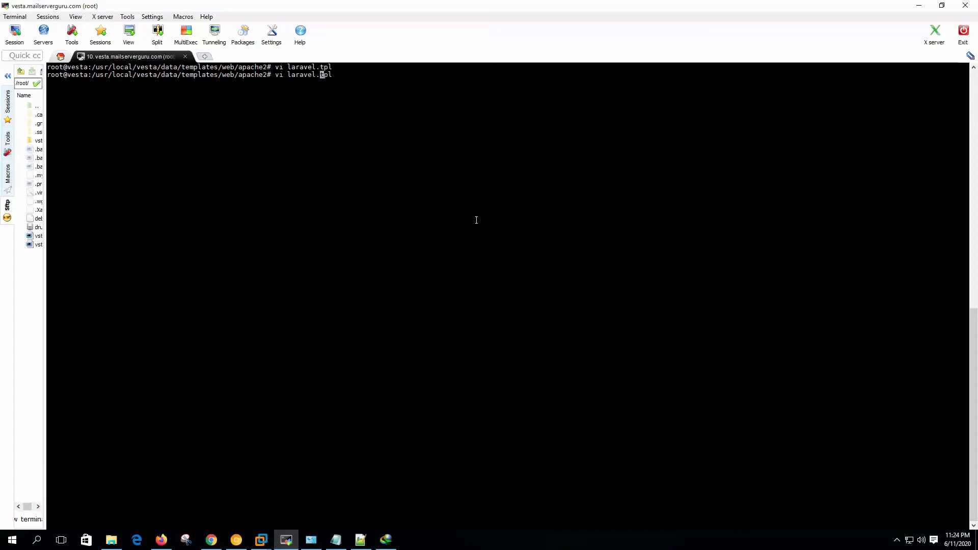
type("s")
key("Return")
key("Down")
key("Down")
key("Down")
key("Down")
key("Down")
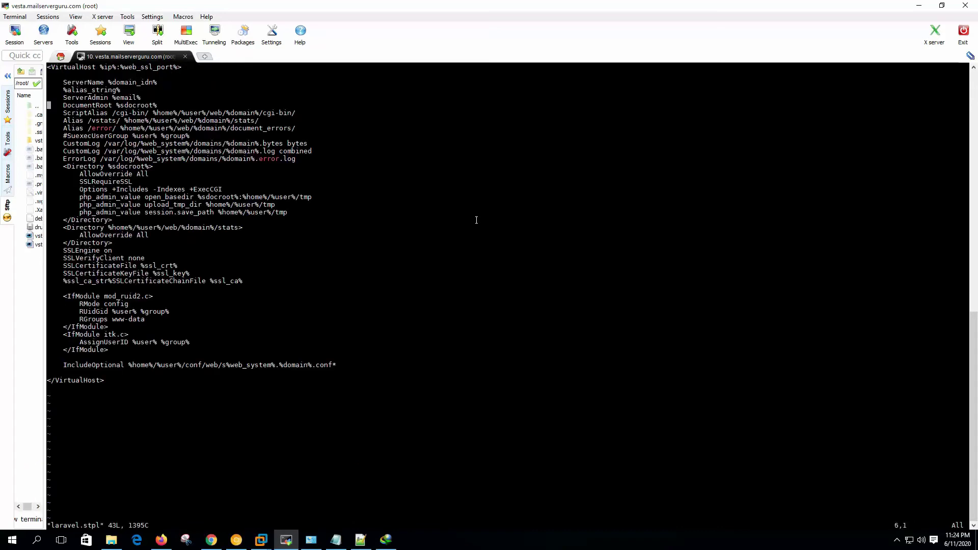
- Append /public to laravel.stpl's DocumentRoot and save with :x
key("End")
key("i")
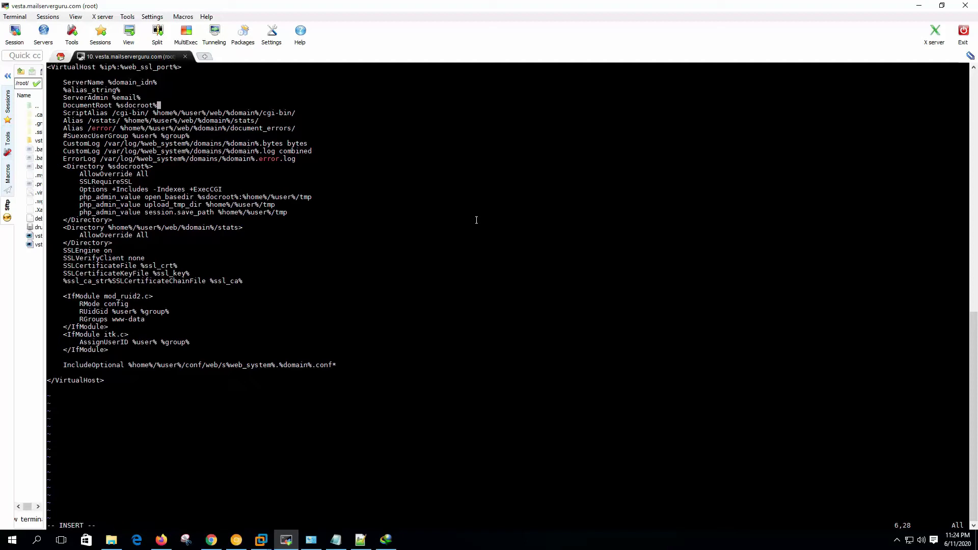
type("/public")
key("Escape")
type(":x")
key("Return")
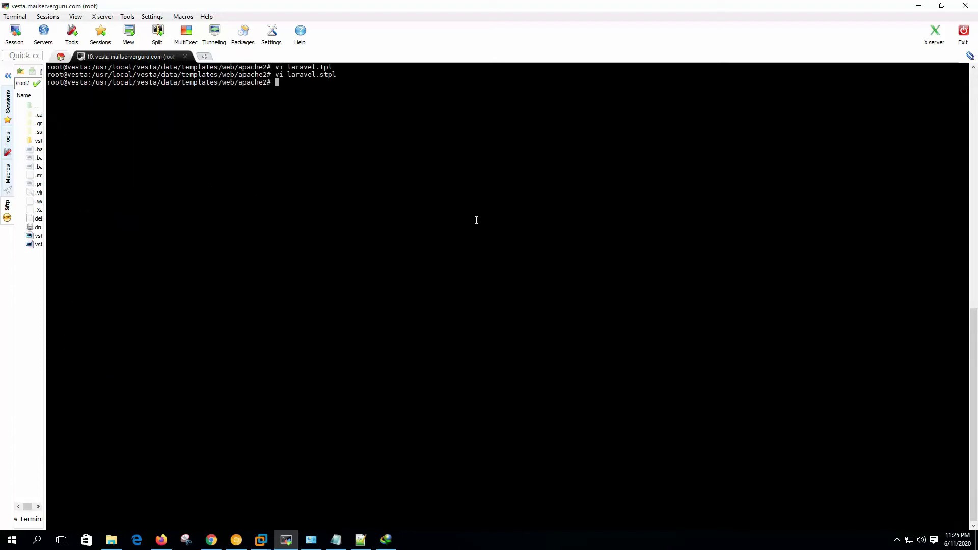
- Restart Apache2 with /etc/init.d/apache2 restart and clear the screen
type("/etc/init.d/apache2 restart")
key("Return")
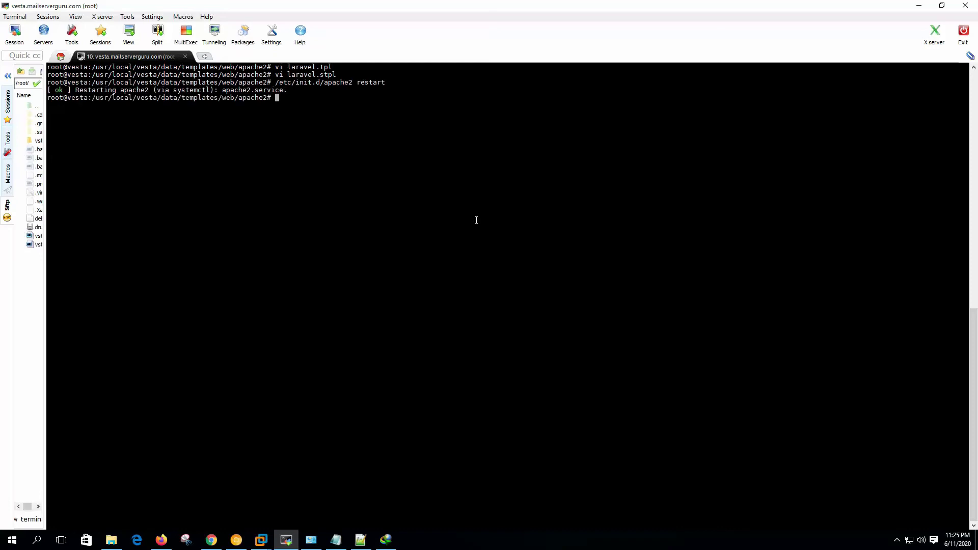
key("Return")
key("Return")
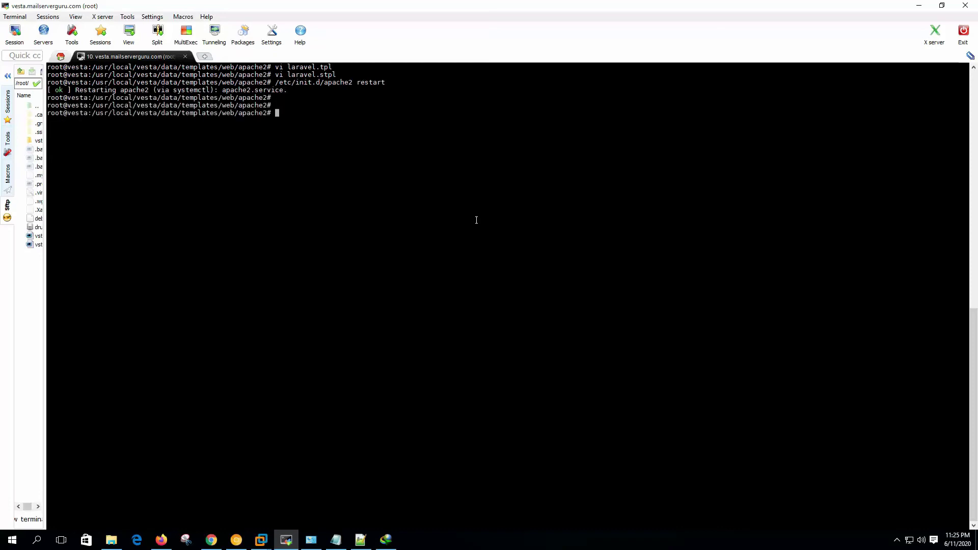
key("ctrl+l")
left_click(236, 540)
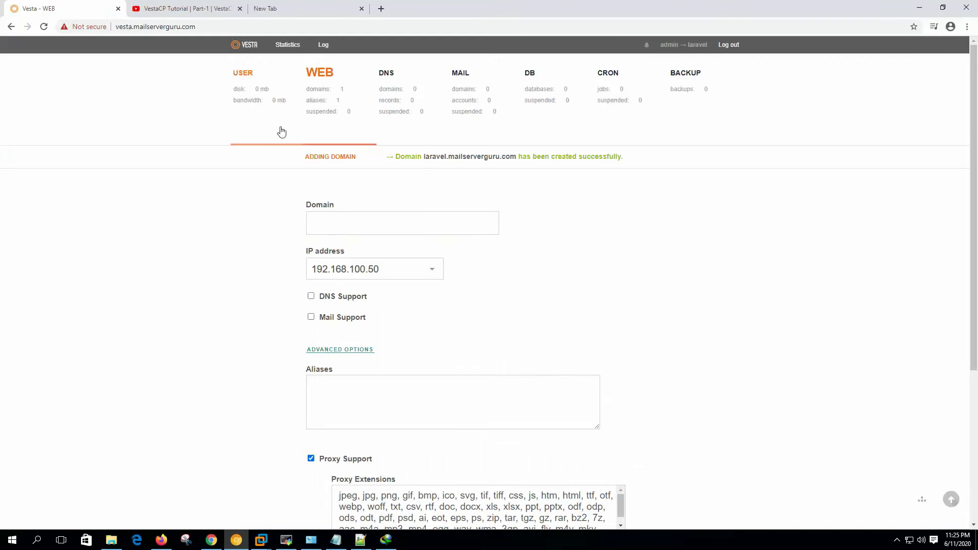
- Edit laravel.mailserverguru.com, pick the laravel Web Template, and save
left_click(327, 77)
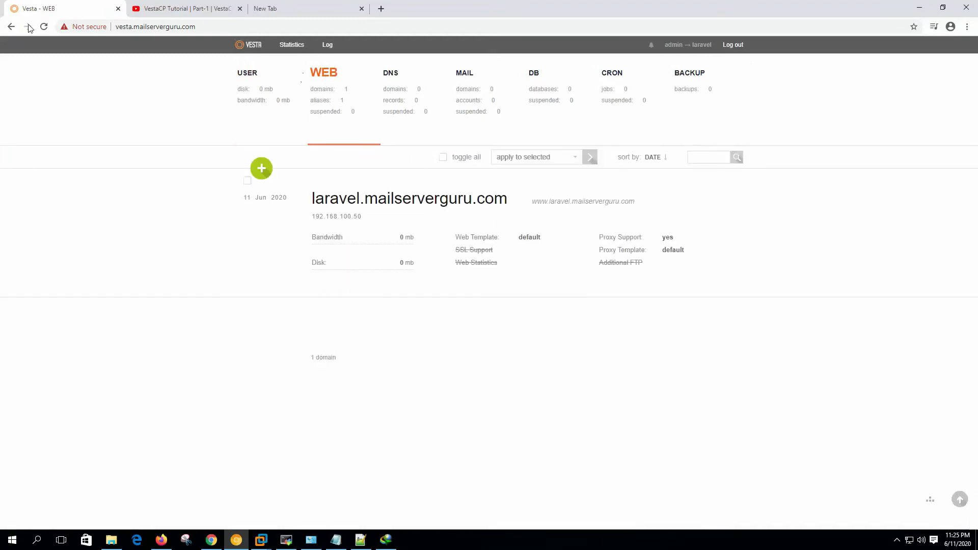
mouse_move(518, 263)
left_click(543, 178)
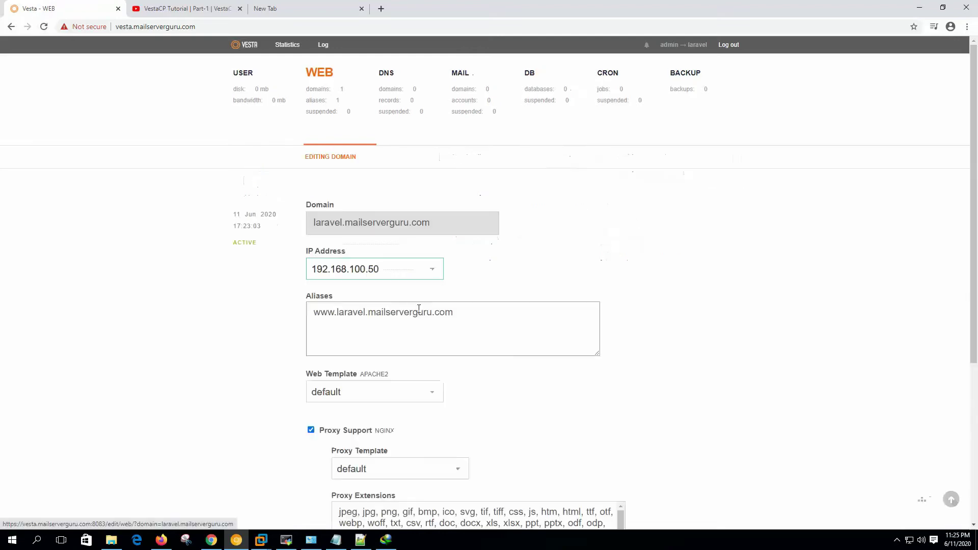
scroll(152, 278, "down", 3)
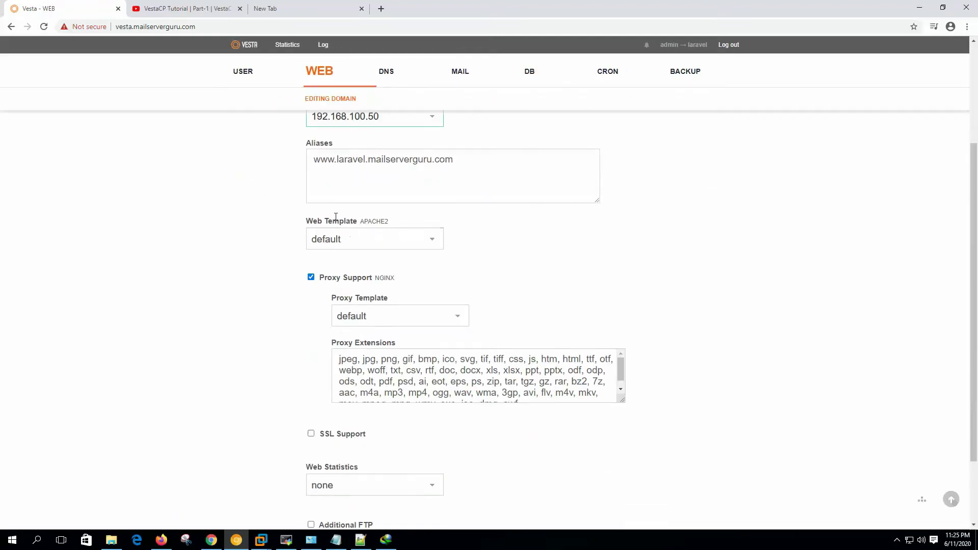
left_click(432, 239)
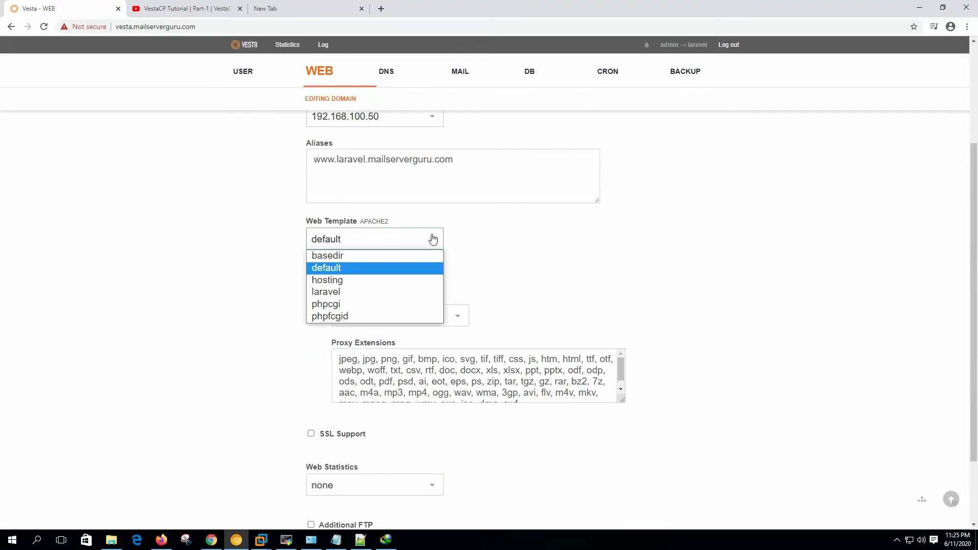
left_click(363, 291)
scroll(491, 297, "down", 2)
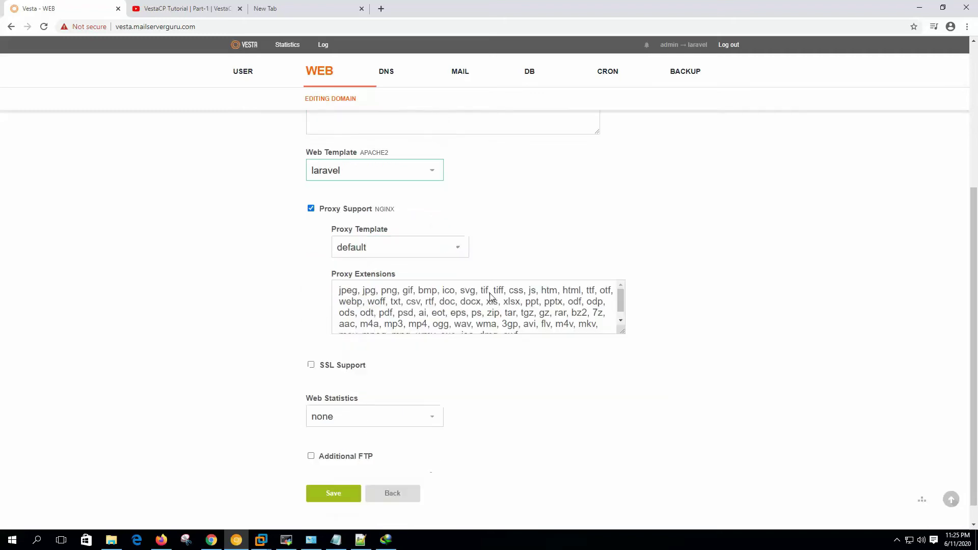
left_click(334, 471)
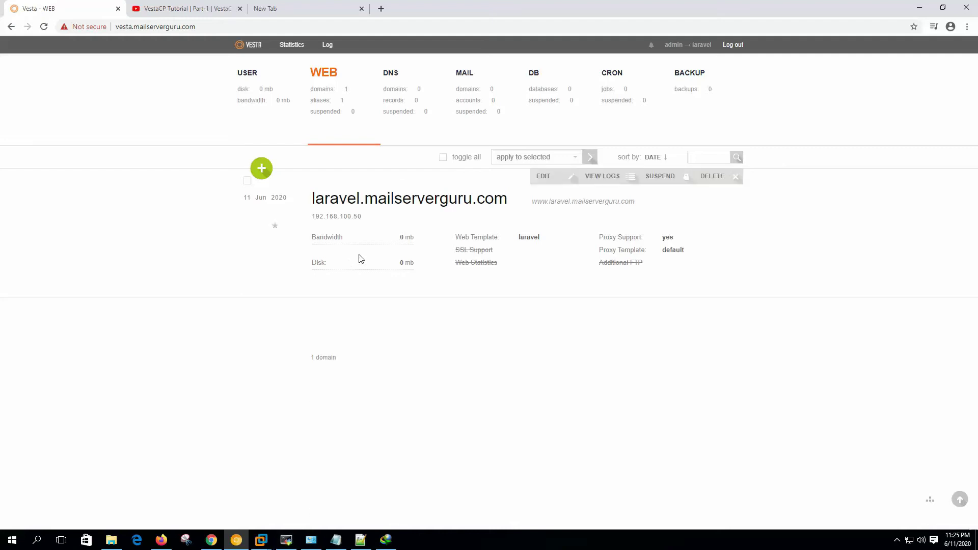
- Move into /home/laravel/conf/web and list its config files
left_click(286, 540)
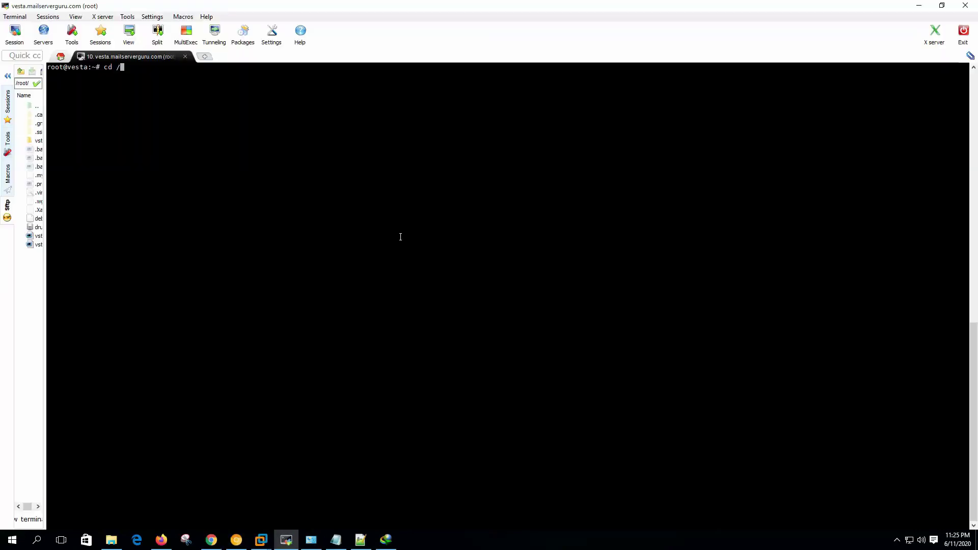
type("cd /h")
key("Tab")
type("l")
key("Tab")
key("Return")
type("l")
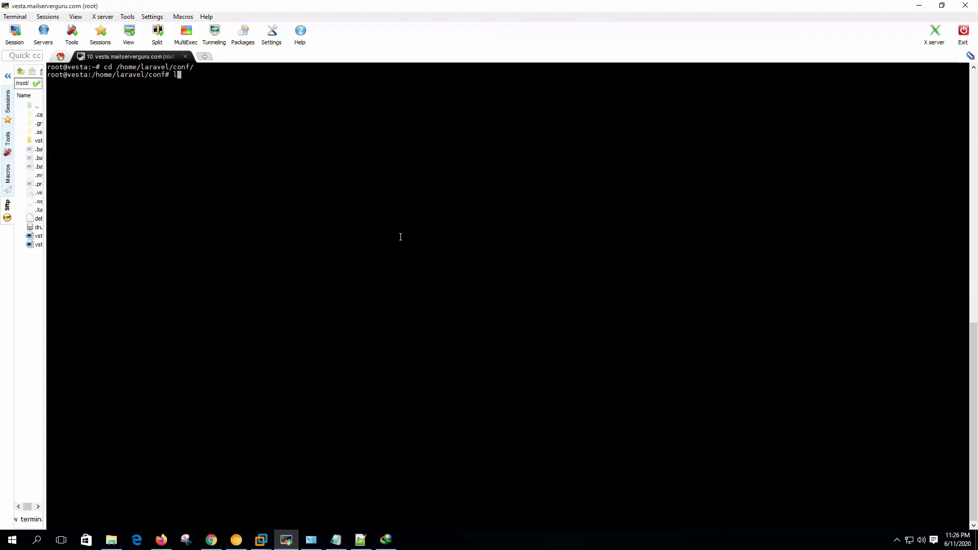
type("s -la")
key("Return")
type("cd web/")
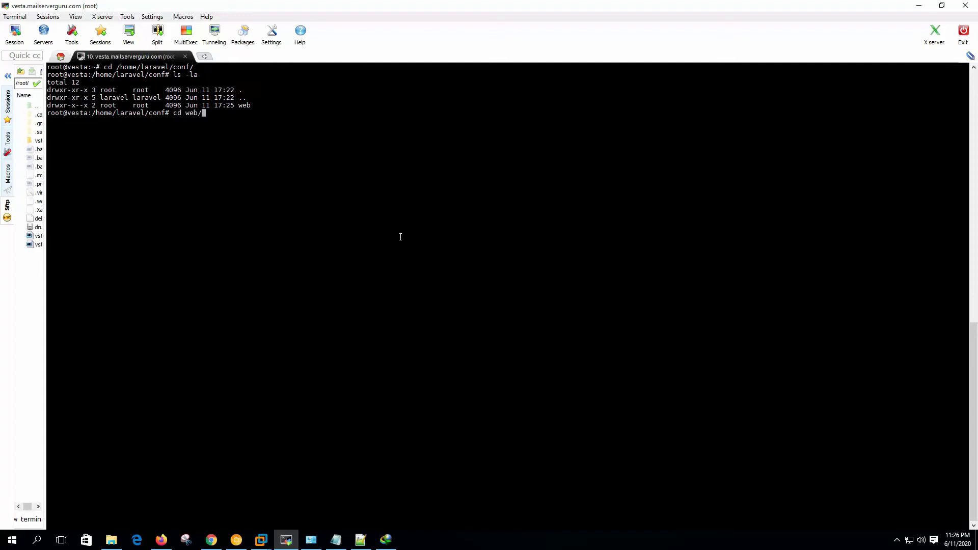
key("Return")
type("ls -la")
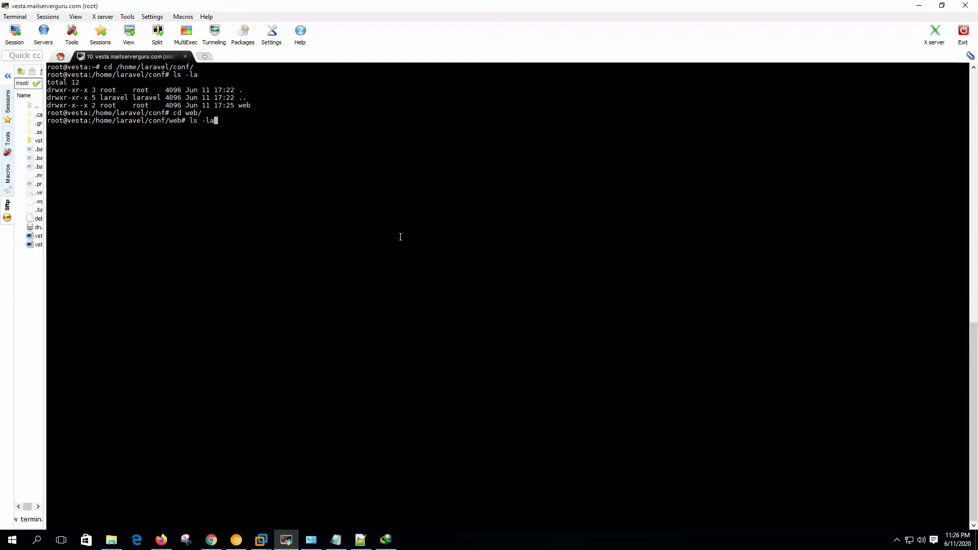
key("Return")
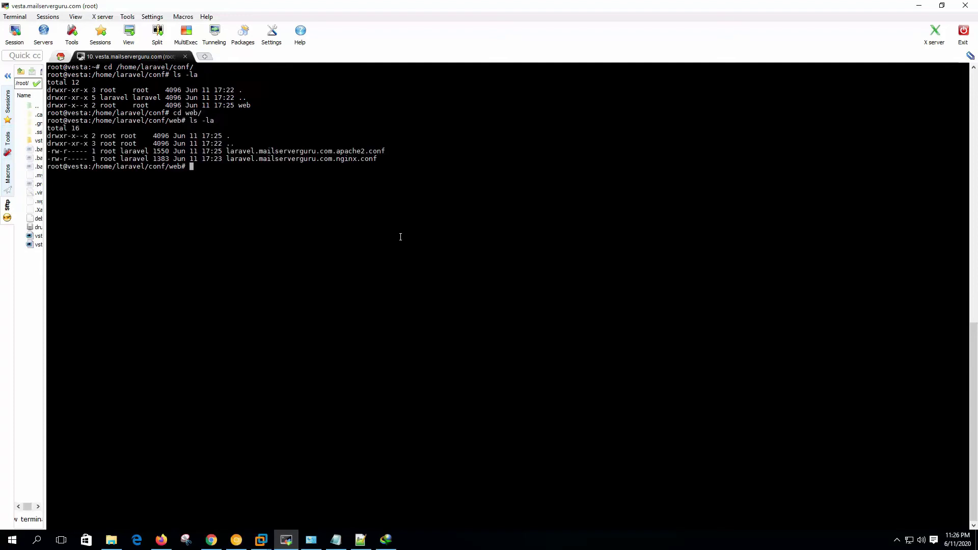
- Print laravel.mailserverguru.com.apache2.conf and confirm DocumentRoot ends in public_html/public
type("cat ")
type("l")
key("Tab")
type("ap")
key("Tab")
key("Return")
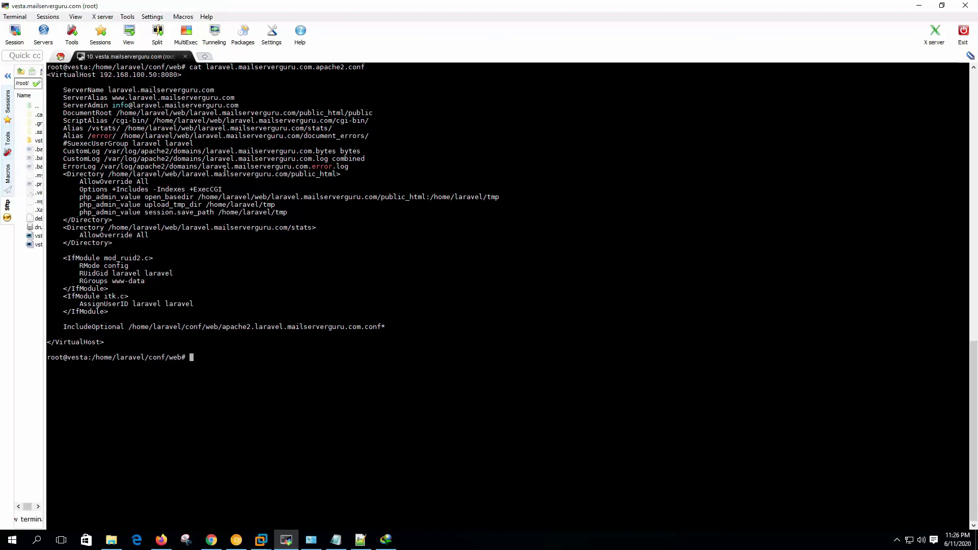
left_click_drag(65, 112, 372, 113)
left_click(379, 114)
left_click_drag(348, 113, 380, 117)
left_click(402, 131)
key("ctrl+l")
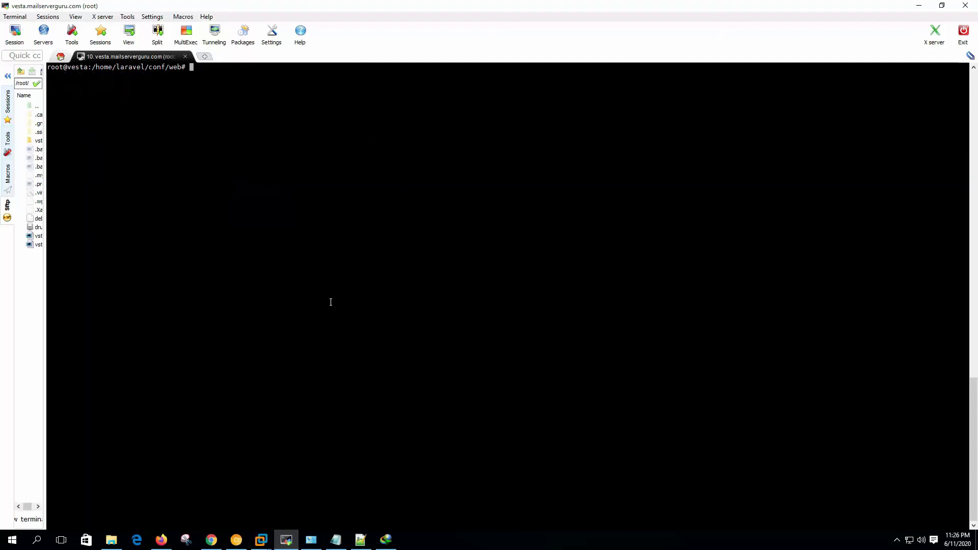
- In /home/laravel/web/laravel.mailserverguru.com/, delete the public_html folder with rm -rf
type("cd /home/laravel/web/laravel.mailserverguru.com/")
key("Return")
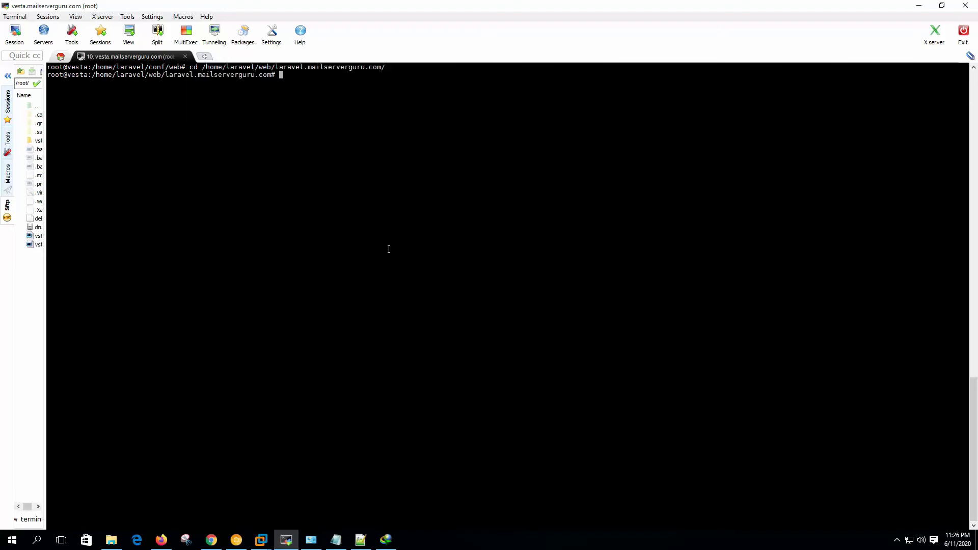
type("ls -la")
key("Return")
key("ctrl+l")
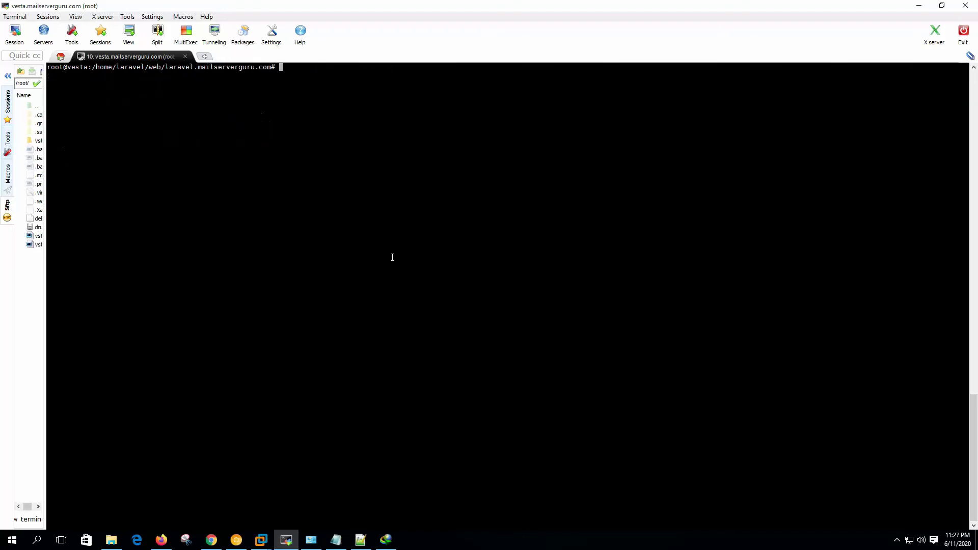
type("rm ")
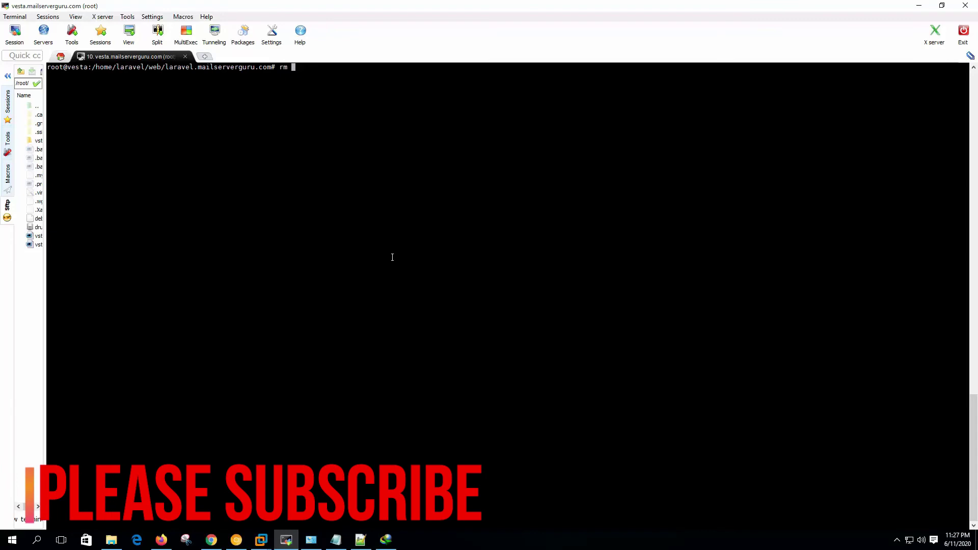
type("-rf public_")
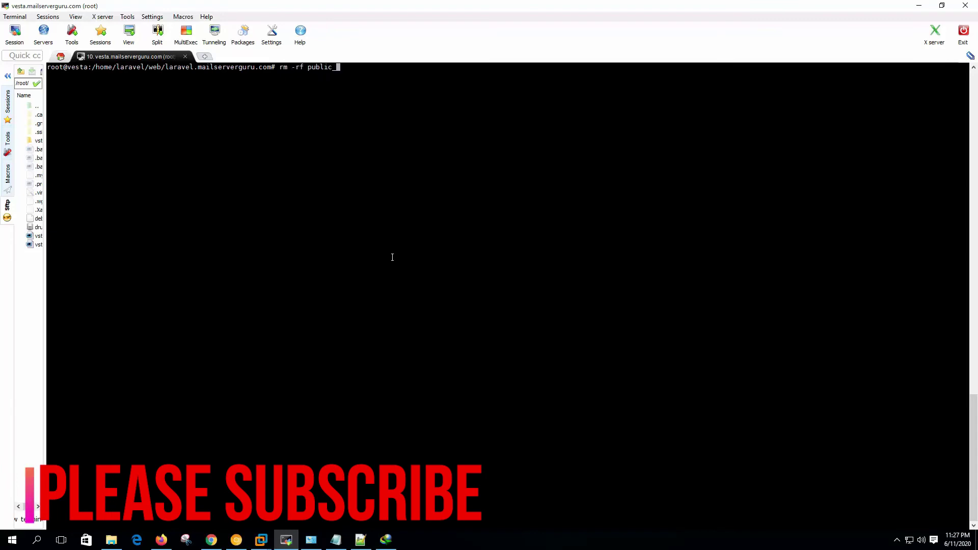
type("html")
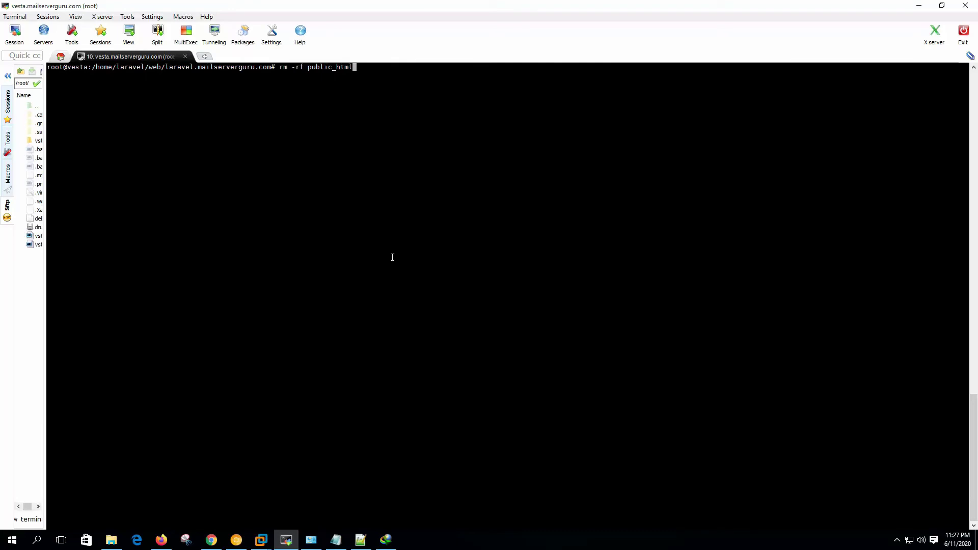
key("Return")
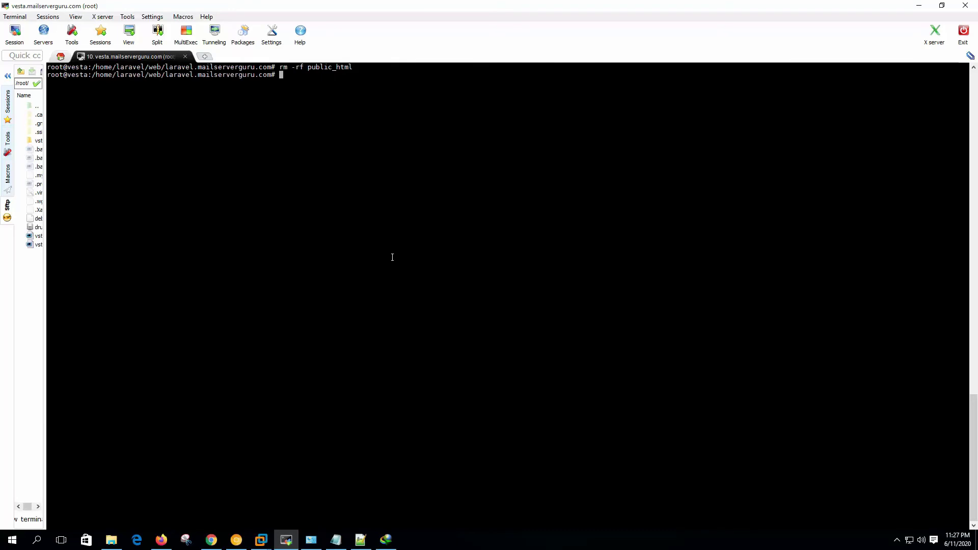
- Install Composer with apt-get install composer, accepting the extra packages
right_click(351, 181)
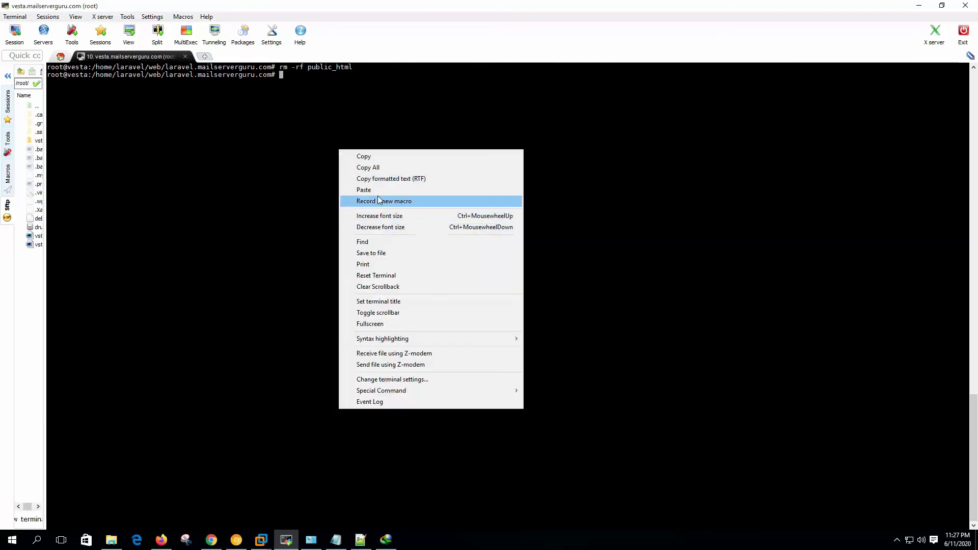
left_click(357, 189)
key("Return")
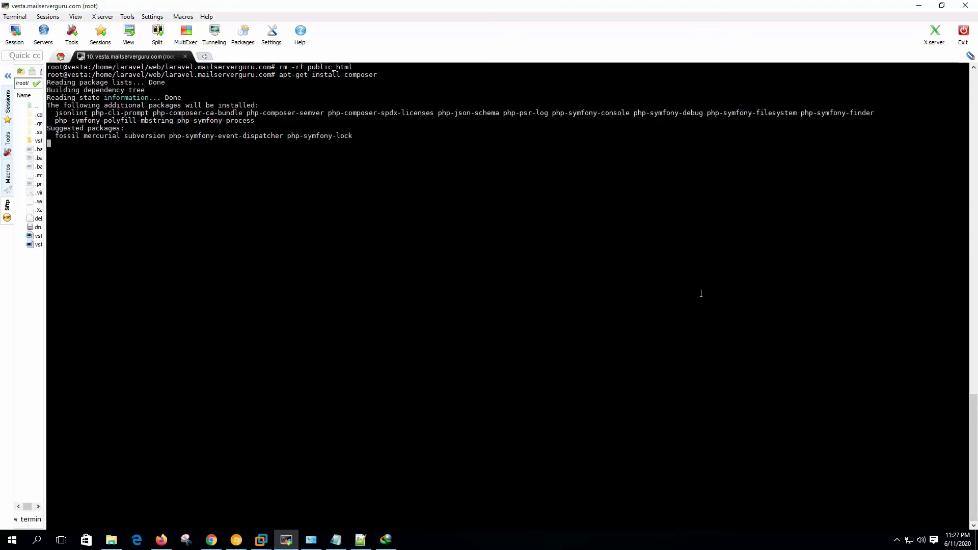
key("Return")
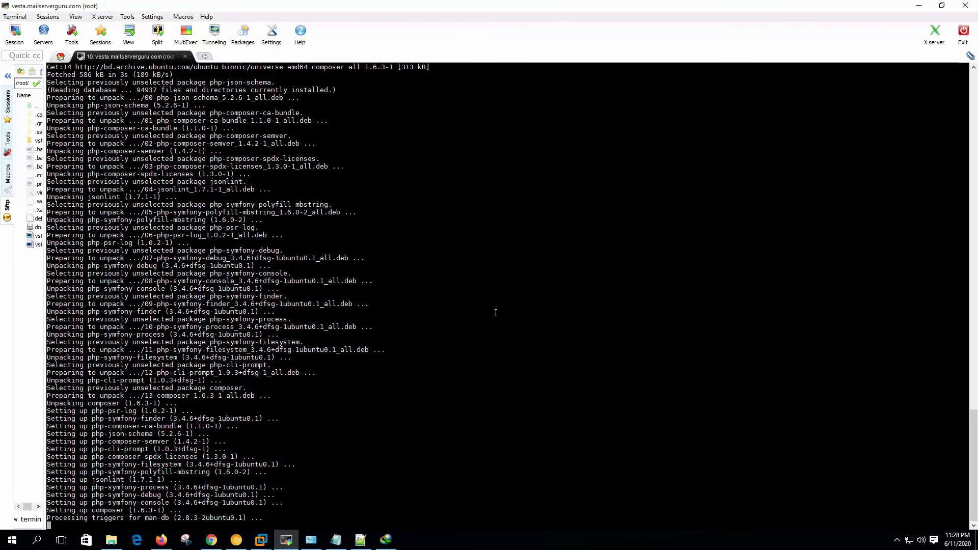
key("ctrl+l")
right_click(335, 126)
left_click(357, 170)
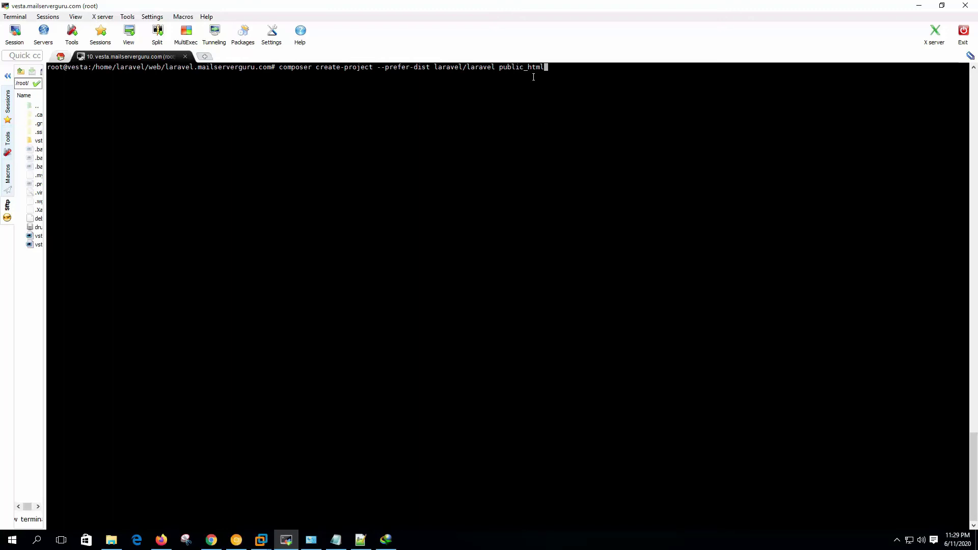
- Run composer create-project --prefer-dist laravel/laravel public_html and let it finish
key("Return")
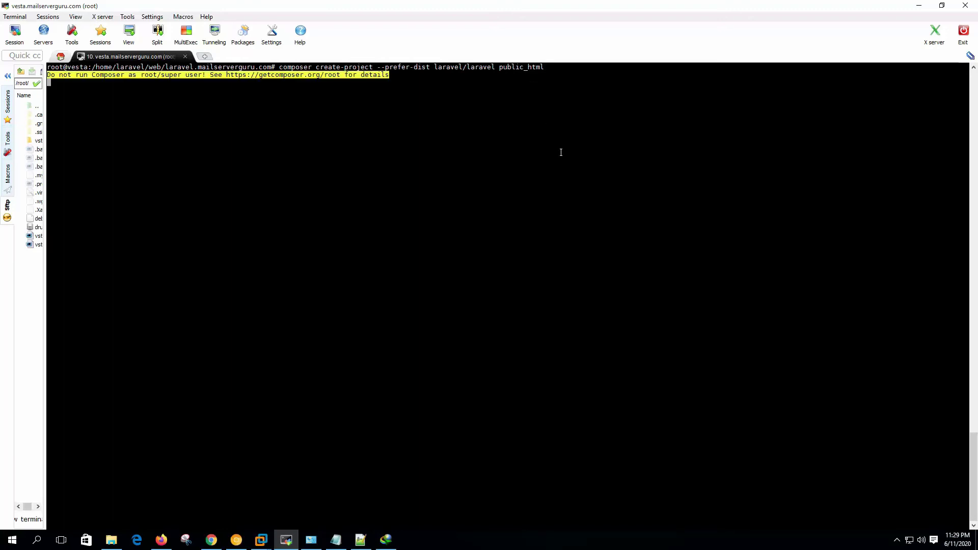
left_click_drag(83, 97, 161, 98)
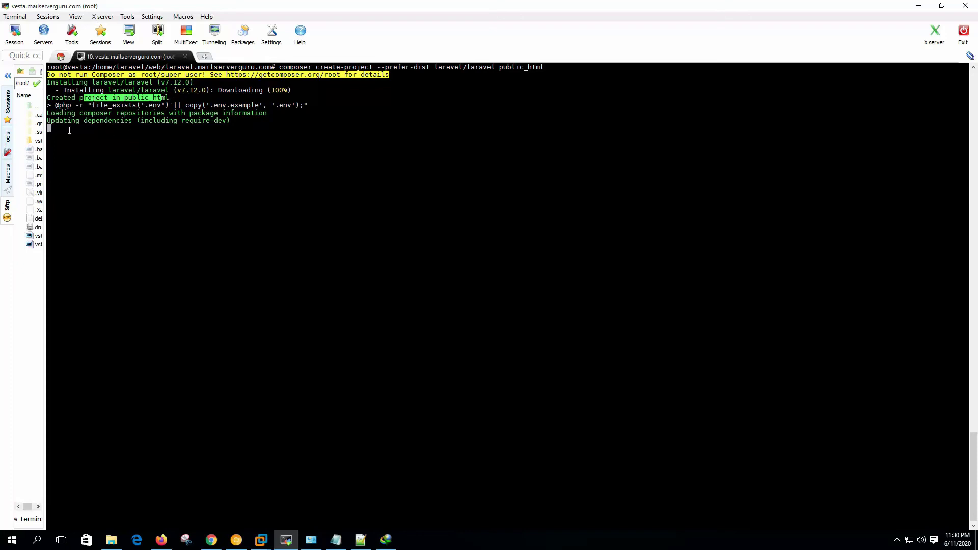
left_click_drag(80, 120, 171, 121)
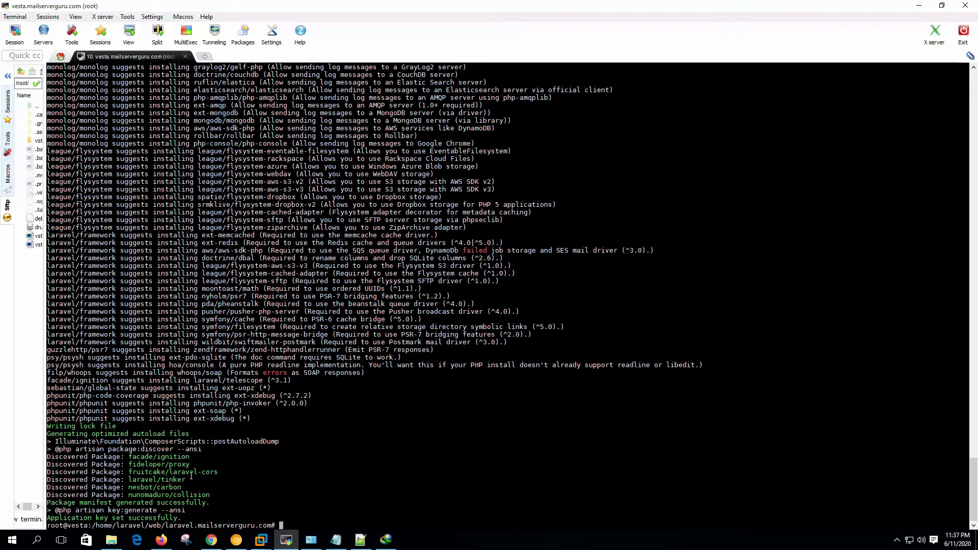
- Inside public_html, delete composer.lock and rerun the pasted composer install command
type("ls -la")
key("Return")
type("cd public_html/")
key("Return")
type("ls -la")
key("Return")
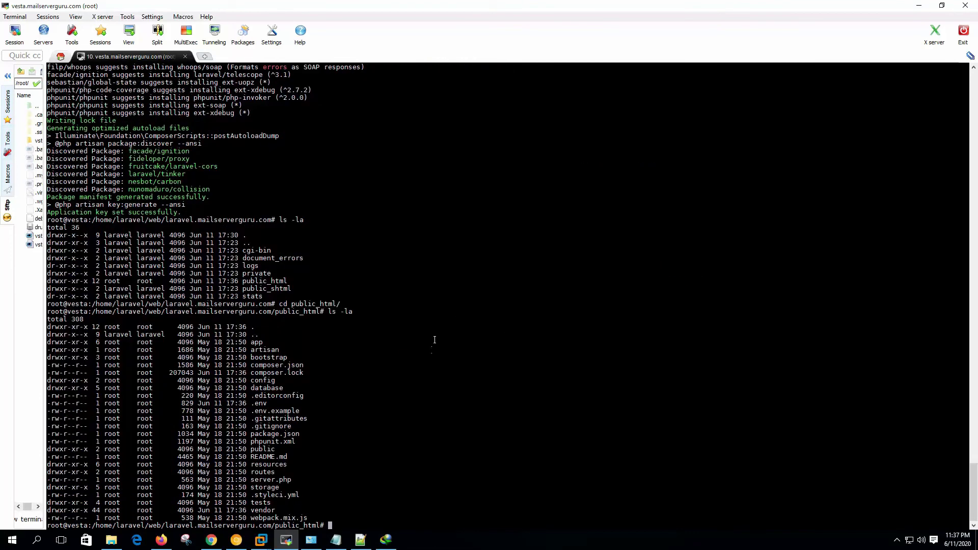
type("rm -rf composer.lock")
key("Return")
right_click(421, 239)
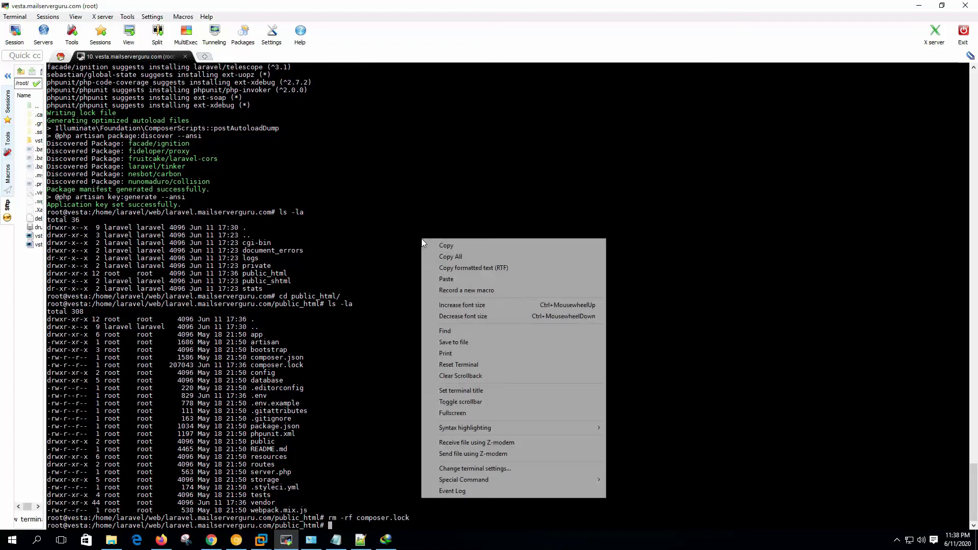
left_click(454, 279)
key("Return")
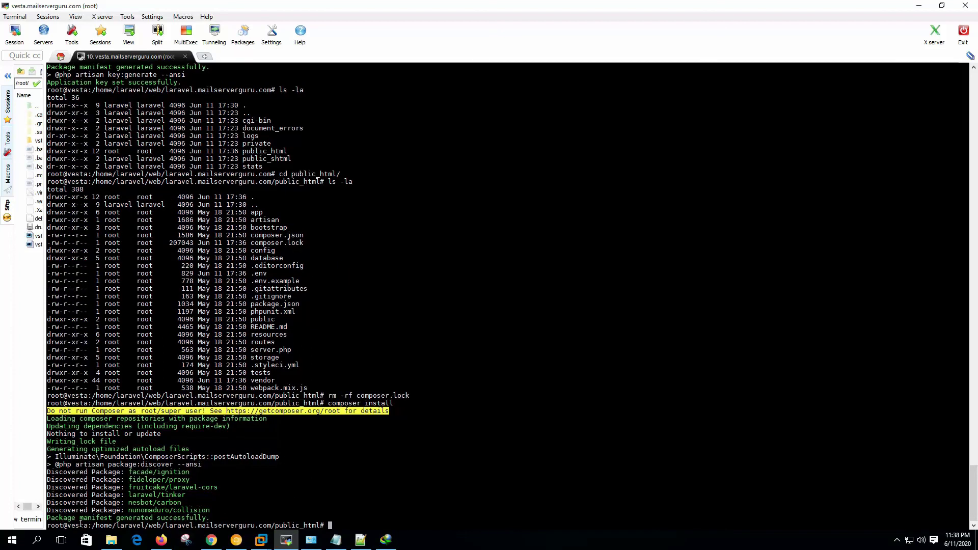
- Once the package manifest is generated, run chown -R laravel.laravel public_html from the site folder
left_click_drag(58, 519, 206, 518)
left_click(302, 490)
type("cd ..")
key("Return")
type("ls -la")
key("Return")
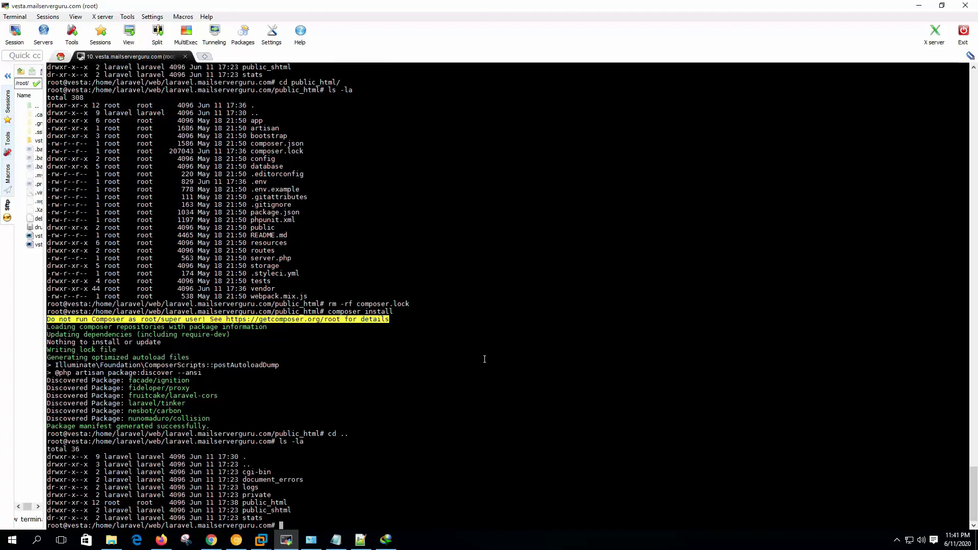
type("chown -R laravel.laravel public_html")
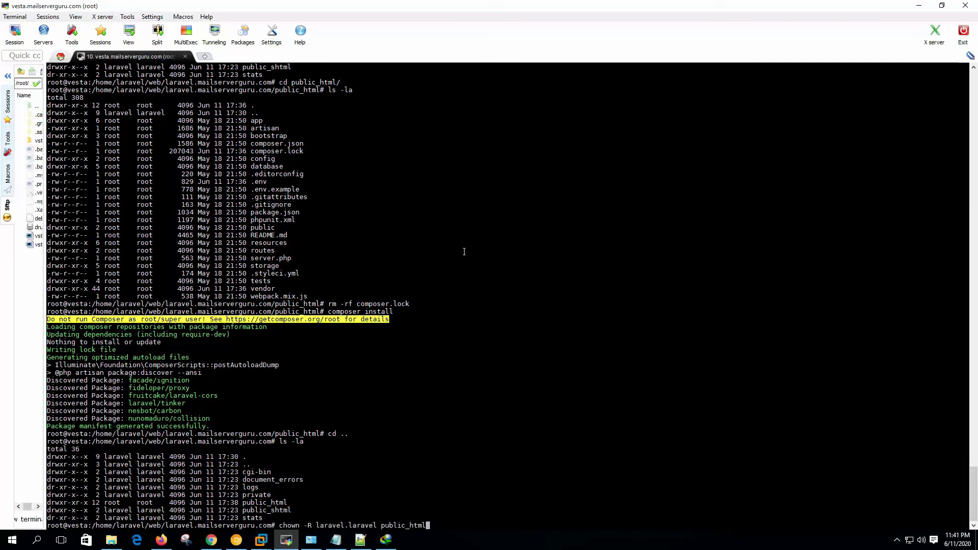
key("Return")
left_click(236, 539)
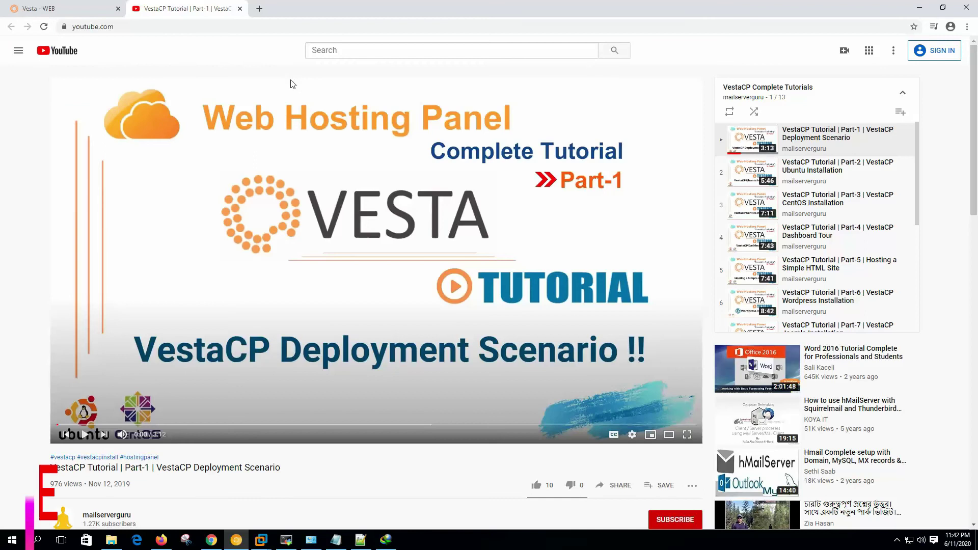
- Paste and go to laravel.mailserverguru.com in a new Chrome tab, showing the Laravel welcome page
key("ctrl+t")
right_click(253, 27)
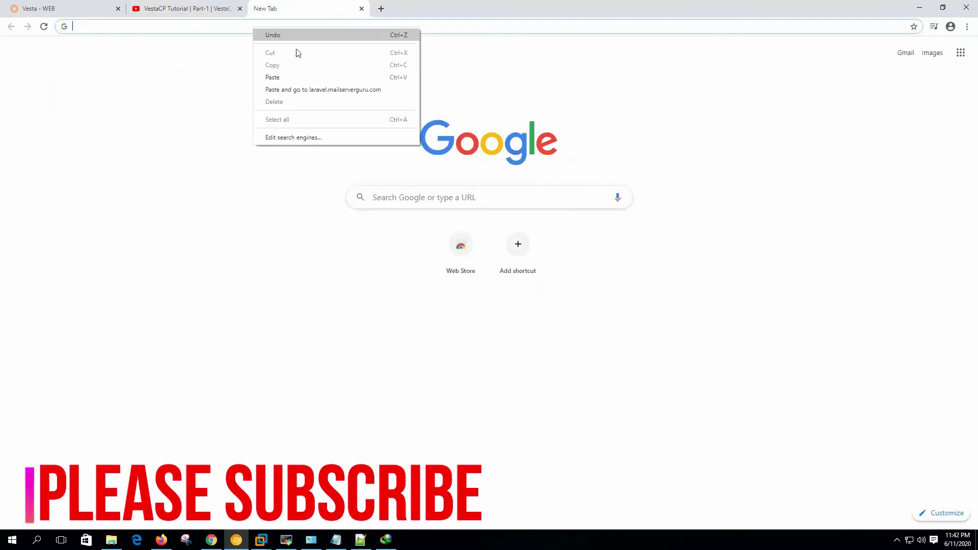
left_click(283, 94)
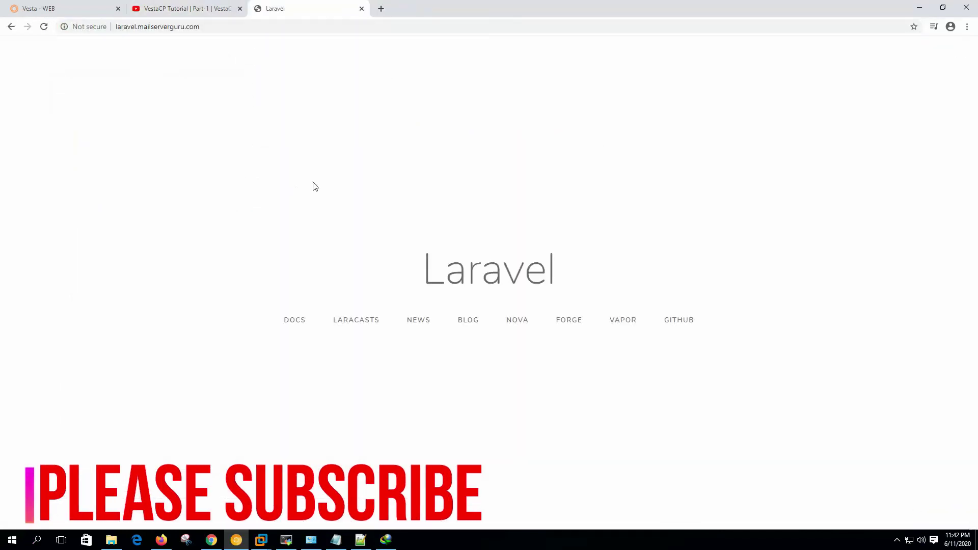